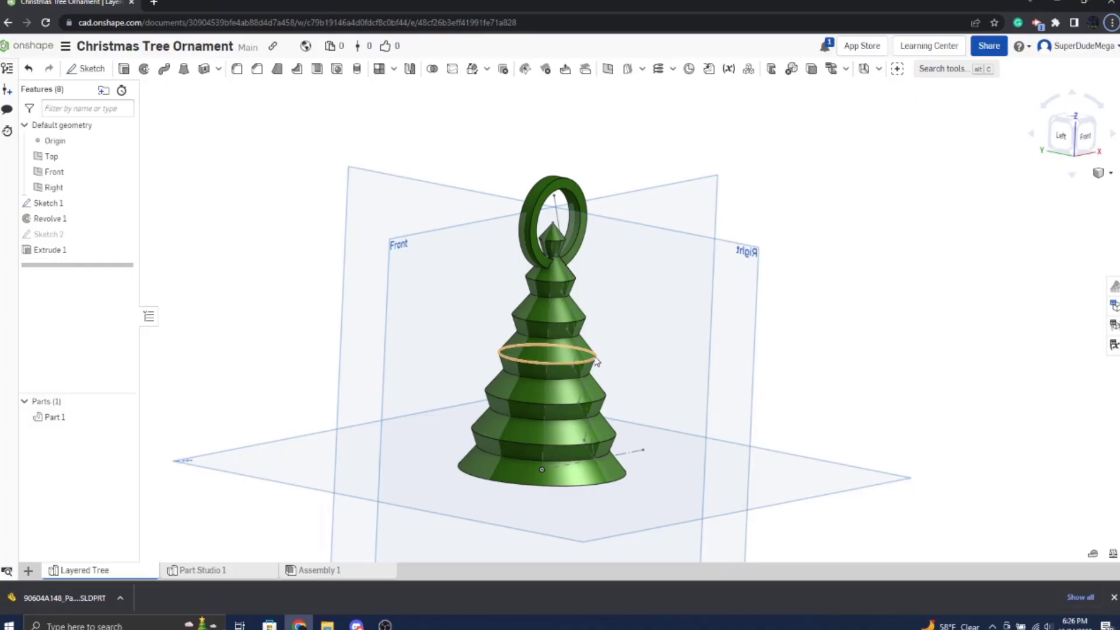
key("shift+1")
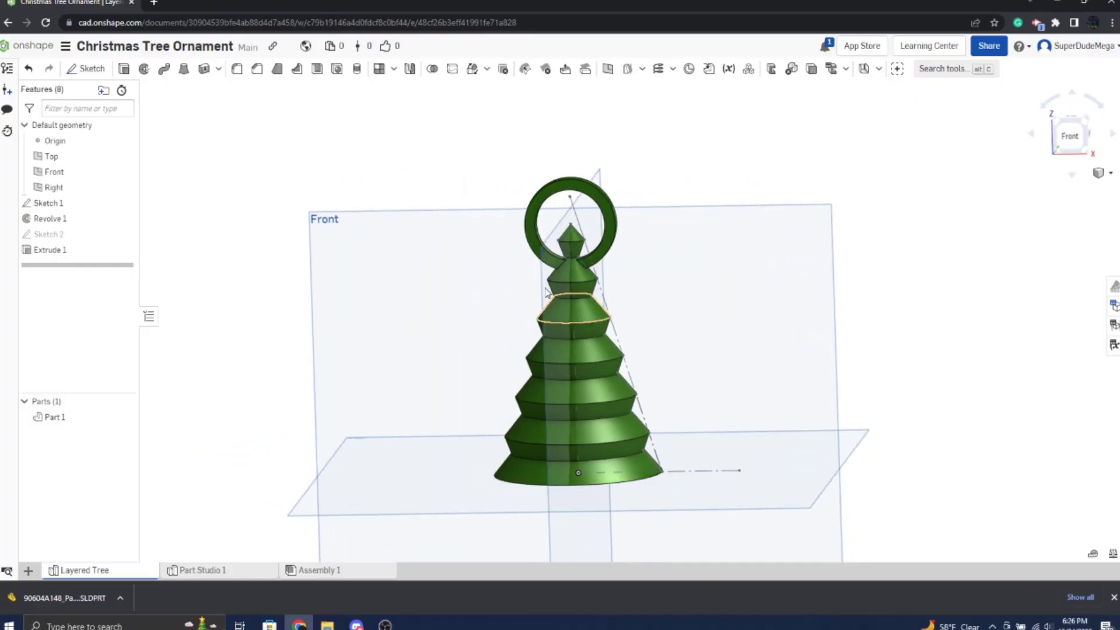
middle_click_drag(571, 394, 567, 333)
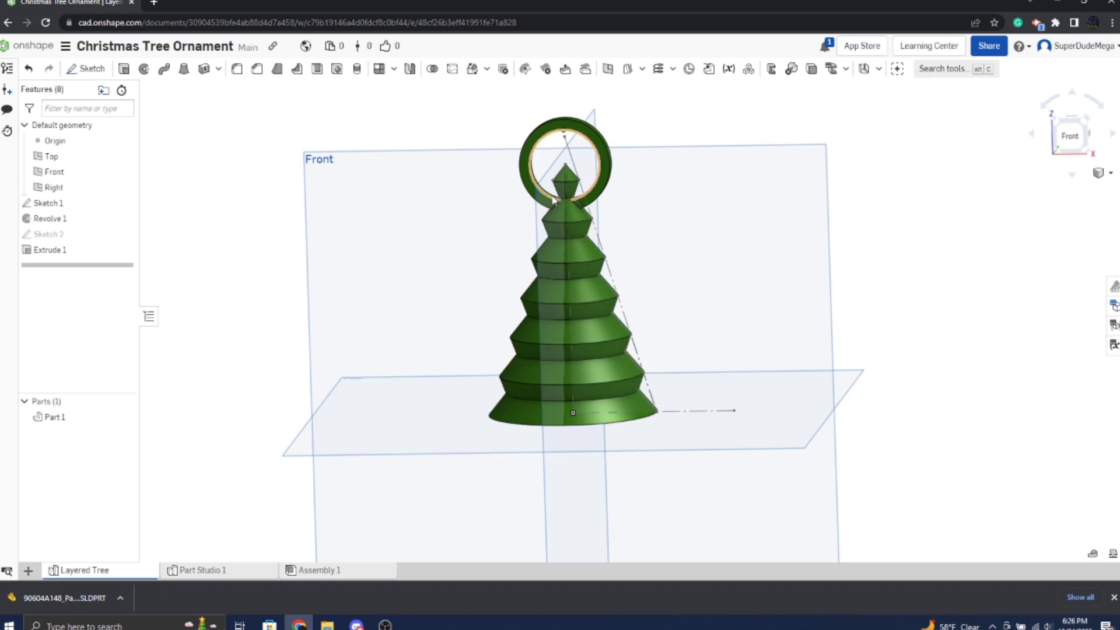
scroll(577, 175, "up", 5)
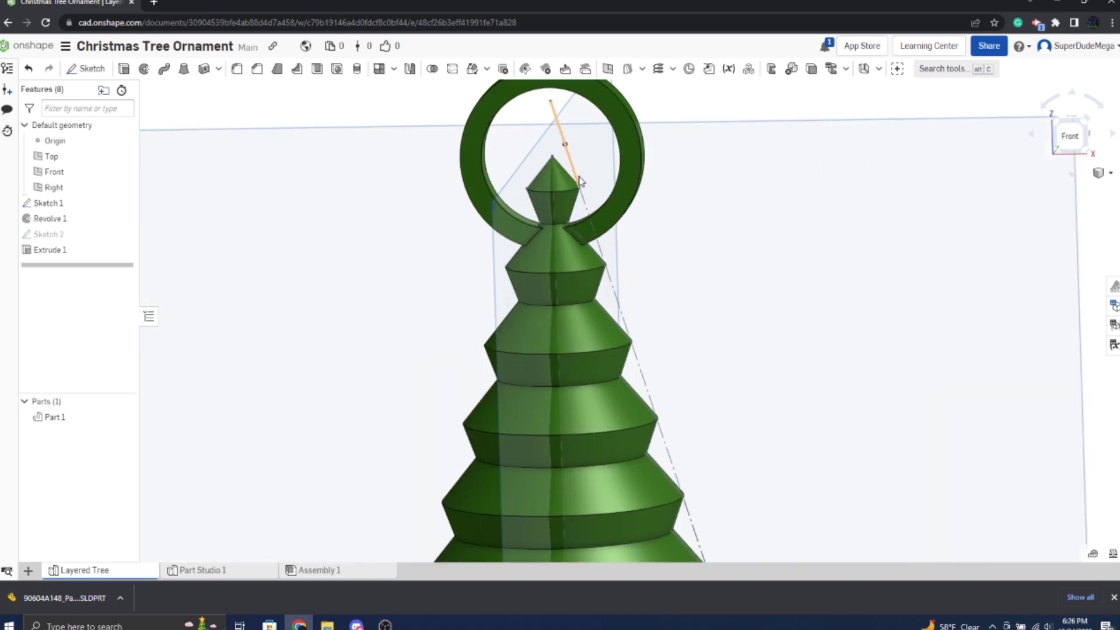
scroll(510, 309, "down", 5)
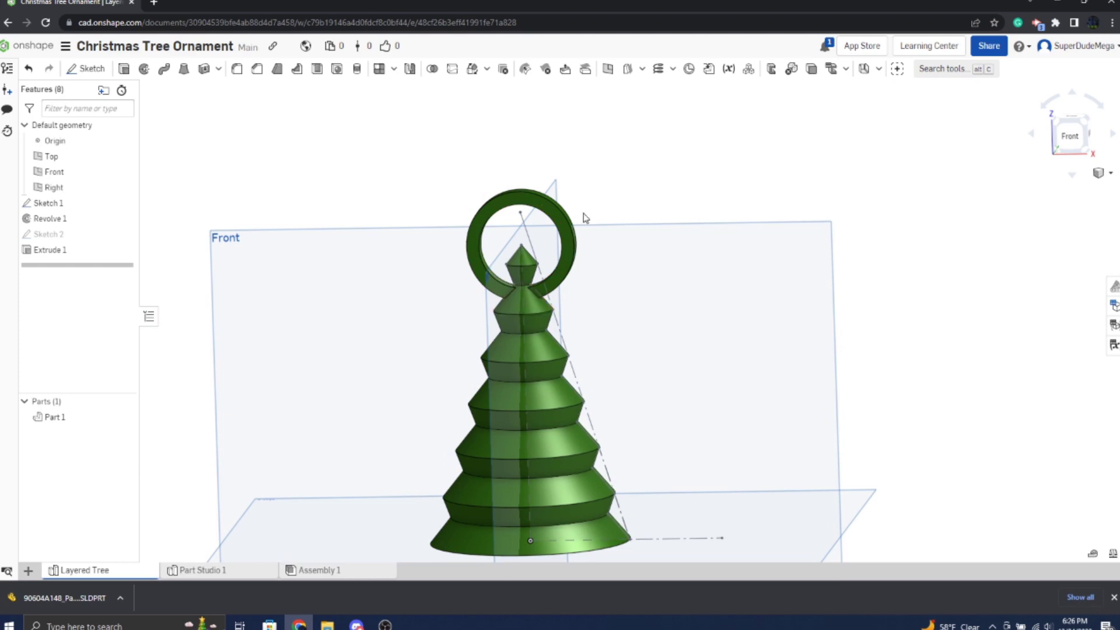
scroll(509, 309, "up", 5)
right_click_drag(510, 309, 434, 148)
left_click(435, 146)
left_click(560, 117)
right_click_drag(560, 117, 483, 264)
scroll(523, 148, "down", 5)
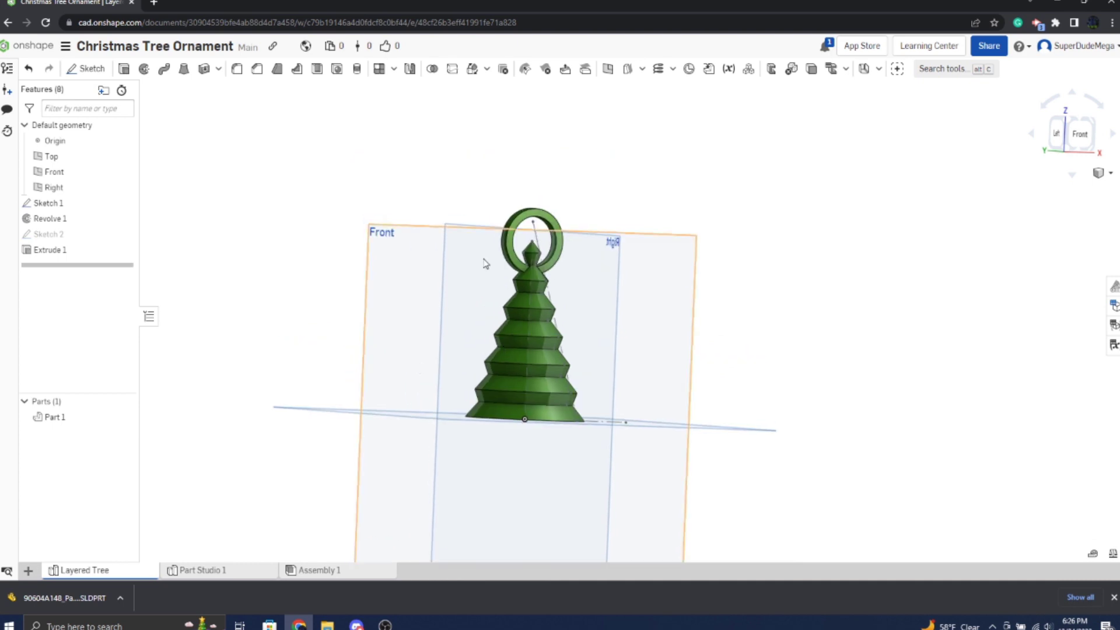
Start a new sketch on the Front plane in Part Studio 1, viewed face-on.
left_click(201, 570)
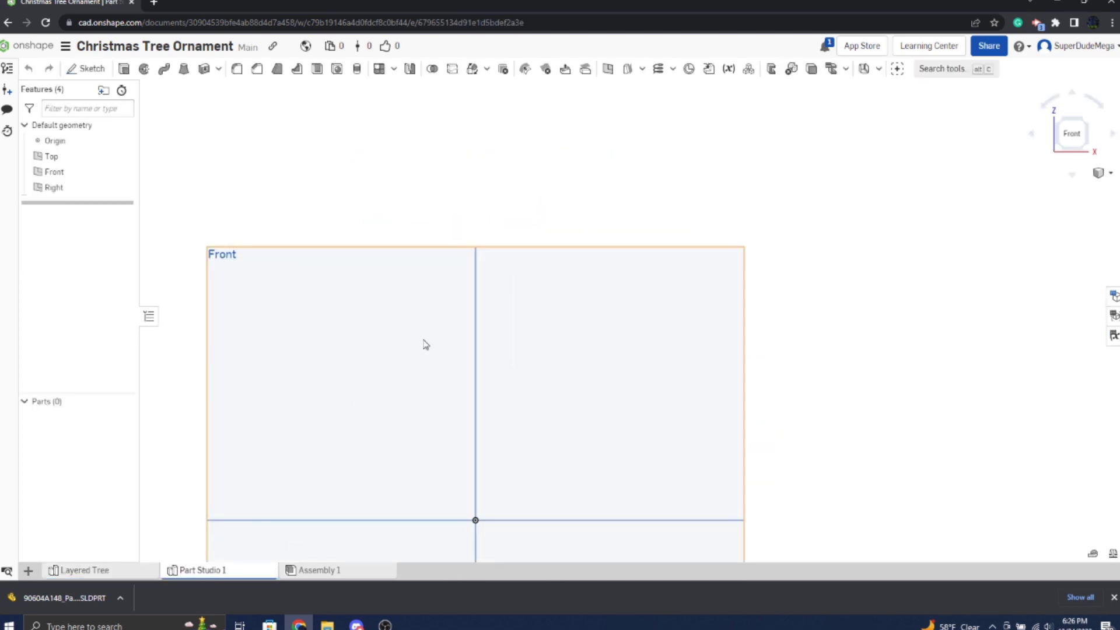
middle_click_drag(426, 345, 495, 216)
left_click(89, 69)
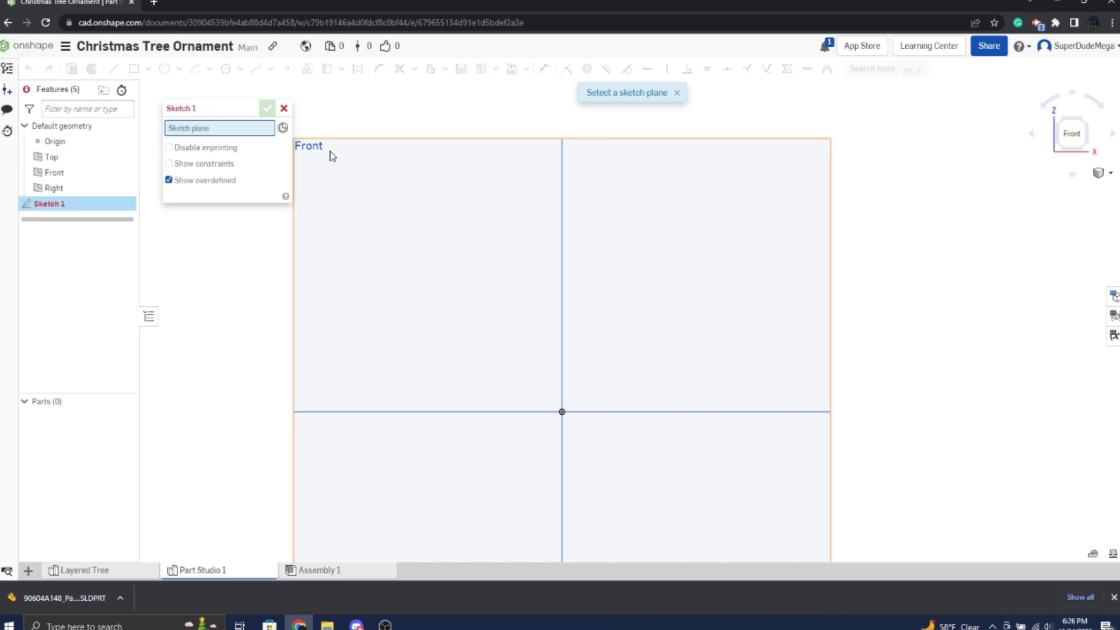
left_click(442, 288)
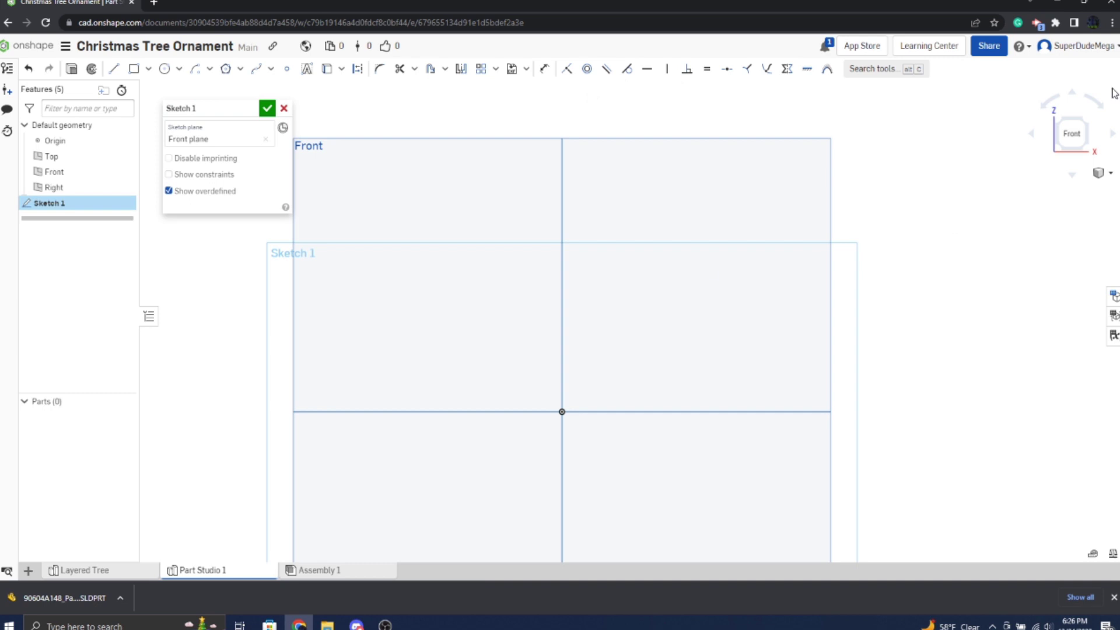
left_click(1066, 143)
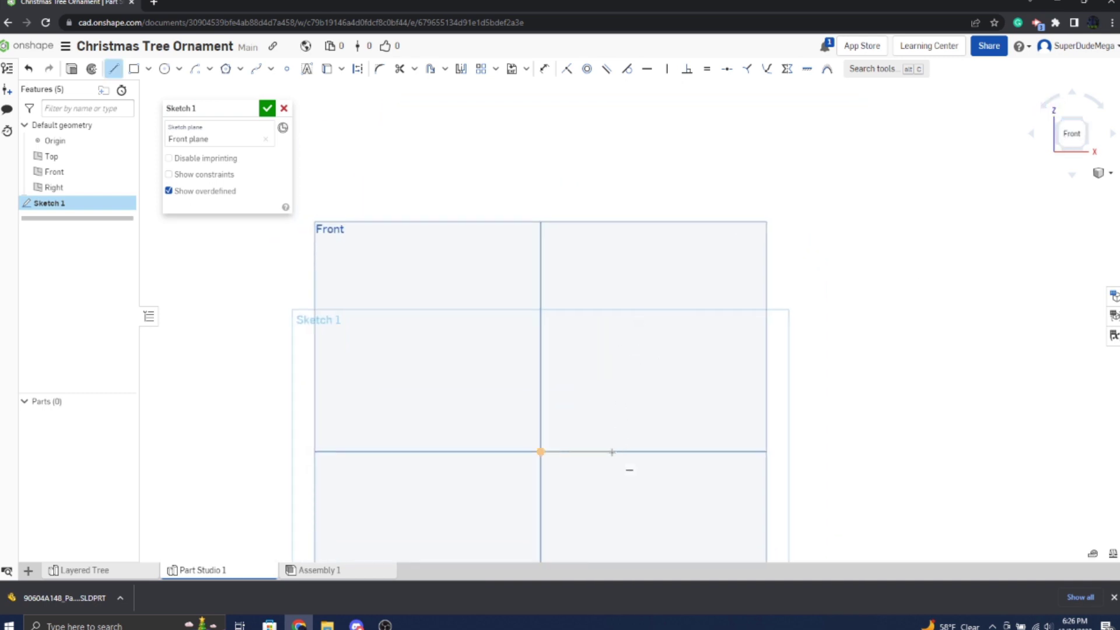
Draw a 2.589 base line to the origin and a 5.618 vertical line upward.
left_click(541, 451)
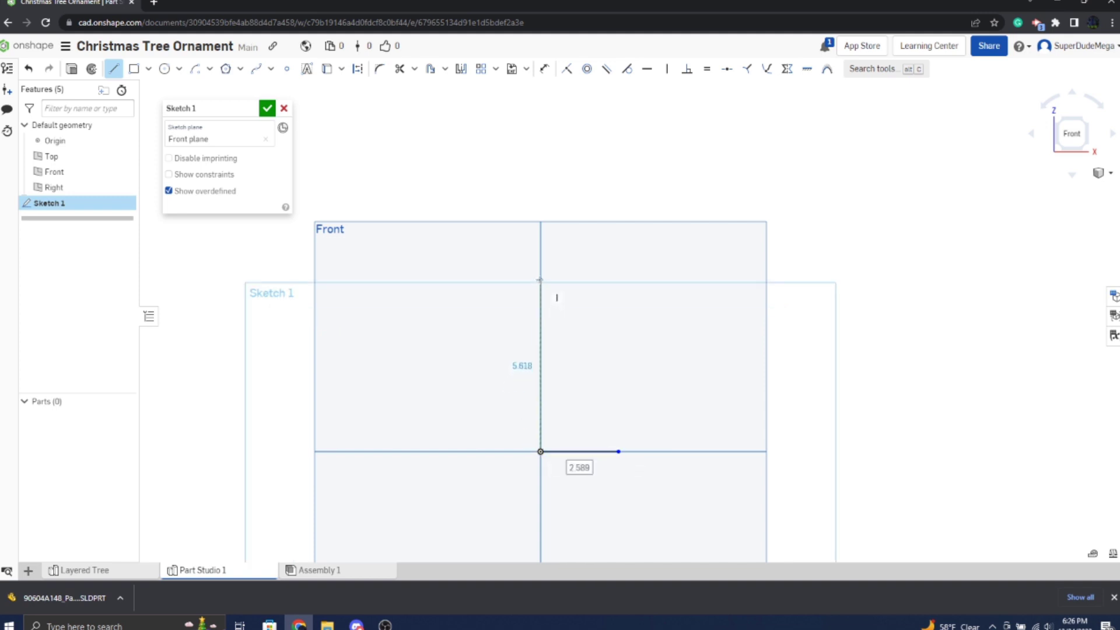
left_click(541, 280)
key("Escape")
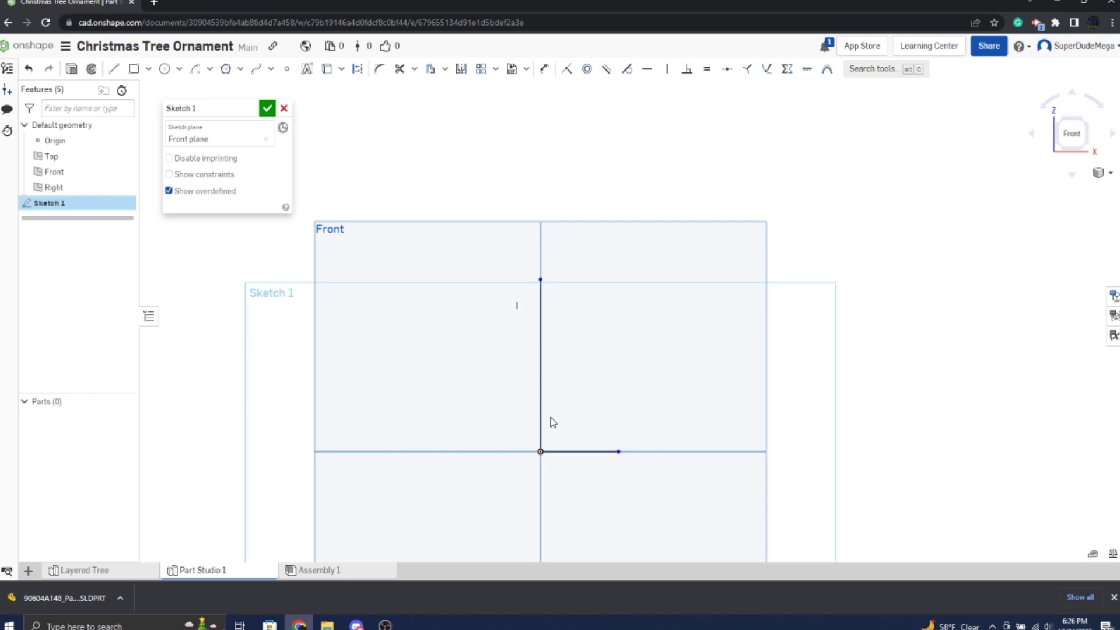
scroll(620, 404, "up", 5)
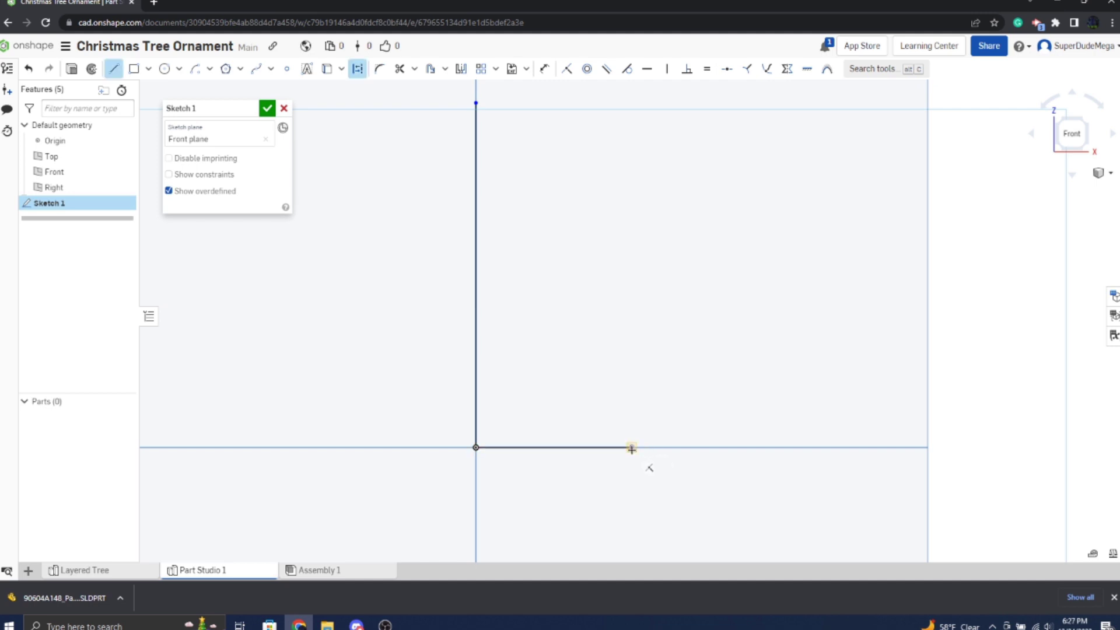
Draw a slanted construction line from the base line's end to the vertical line's top.
left_click(630, 447)
middle_click_drag(587, 288, 784, 482)
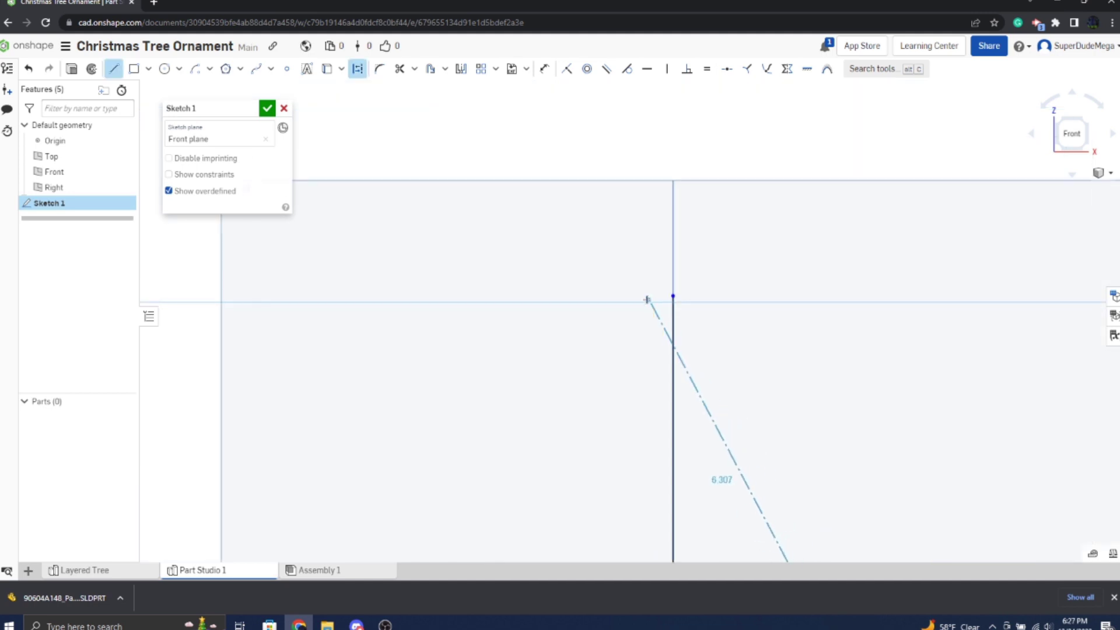
left_click(691, 315)
key("Escape")
key("f")
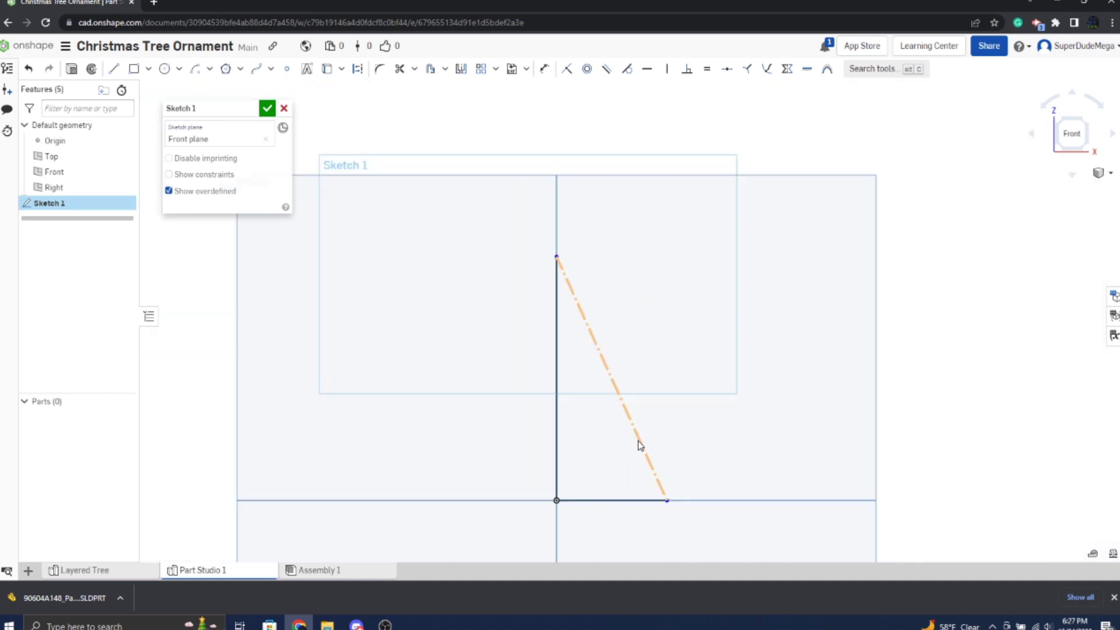
Draw the two zigzag segments ending on the construction line.
key("l")
scroll(646, 444, "up", 5)
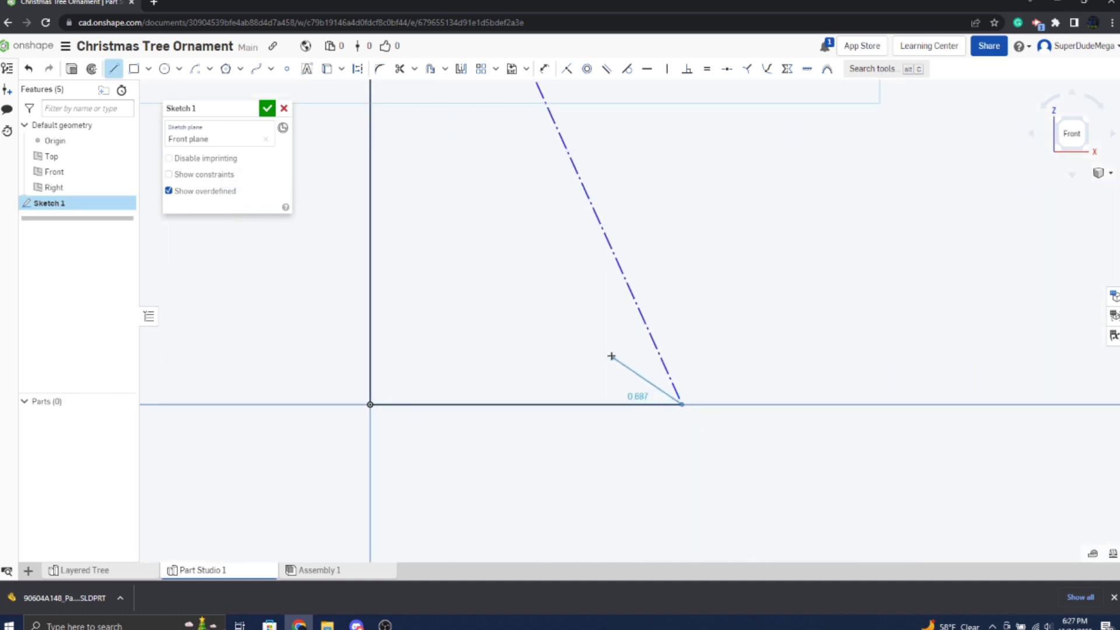
left_click(631, 298)
key("Escape")
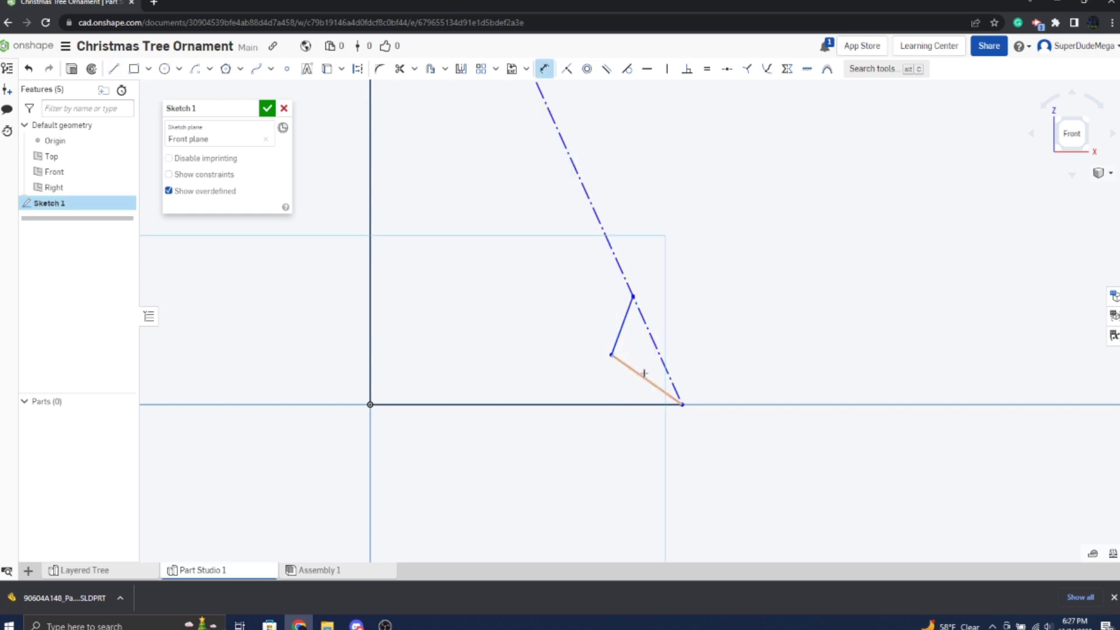
Dimension the lower zigzag segment at 50° to the base line.
left_click(644, 373)
left_click(609, 404)
left_click(599, 374)
type("50")
key("Return")
key("Escape")
Reposition the zigzag's middle corner point.
left_click_drag(642, 304, 639, 305)
scroll(640, 309, "down", 5)
middle_click_drag(645, 254, 704, 350)
scroll(711, 361, "up", 2)
scroll(700, 443, "down", 2)
scroll(697, 438, "up", 10)
scroll(675, 346, "up", 2)
Set a 120° angle between the two zigzag segments.
key("d")
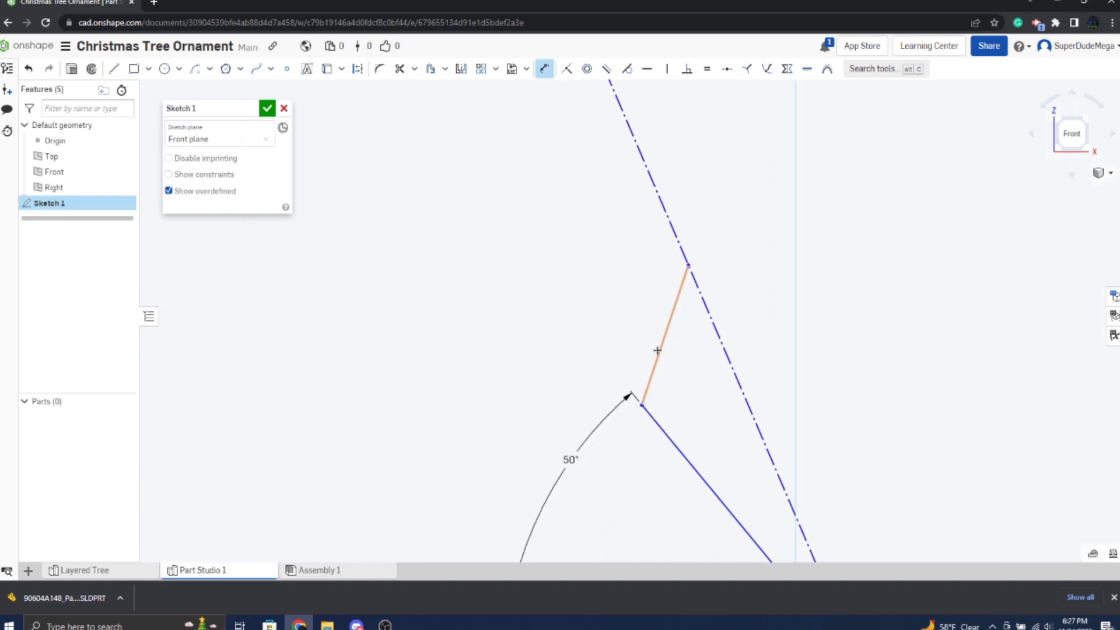
left_click(665, 432)
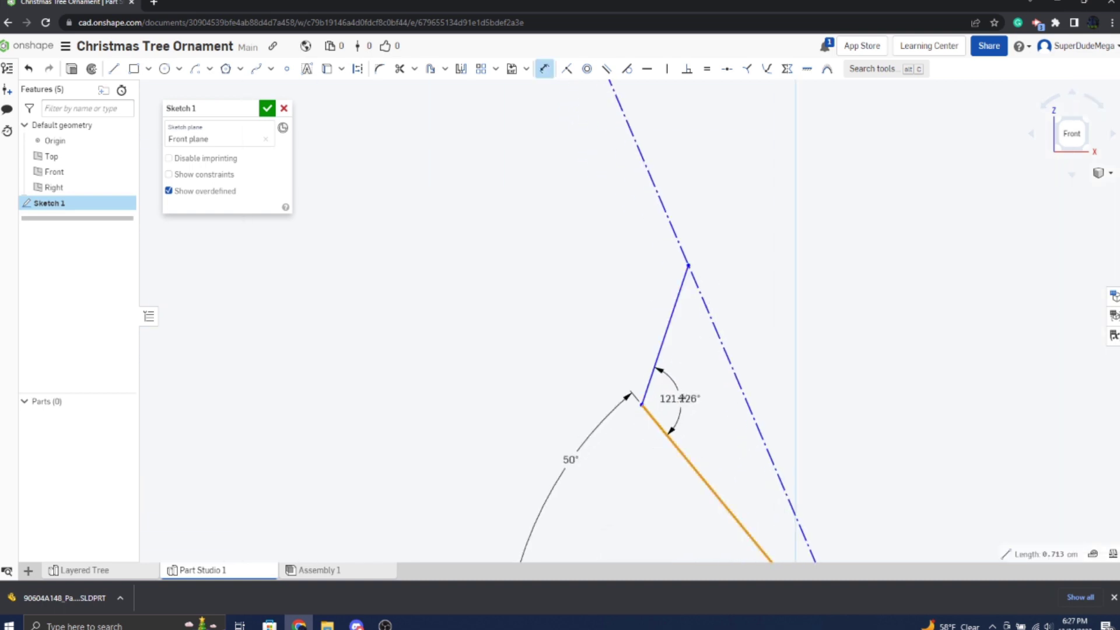
left_click(681, 397)
type("120")
key("Return")
key("Escape")
scroll(677, 390, "down", 8)
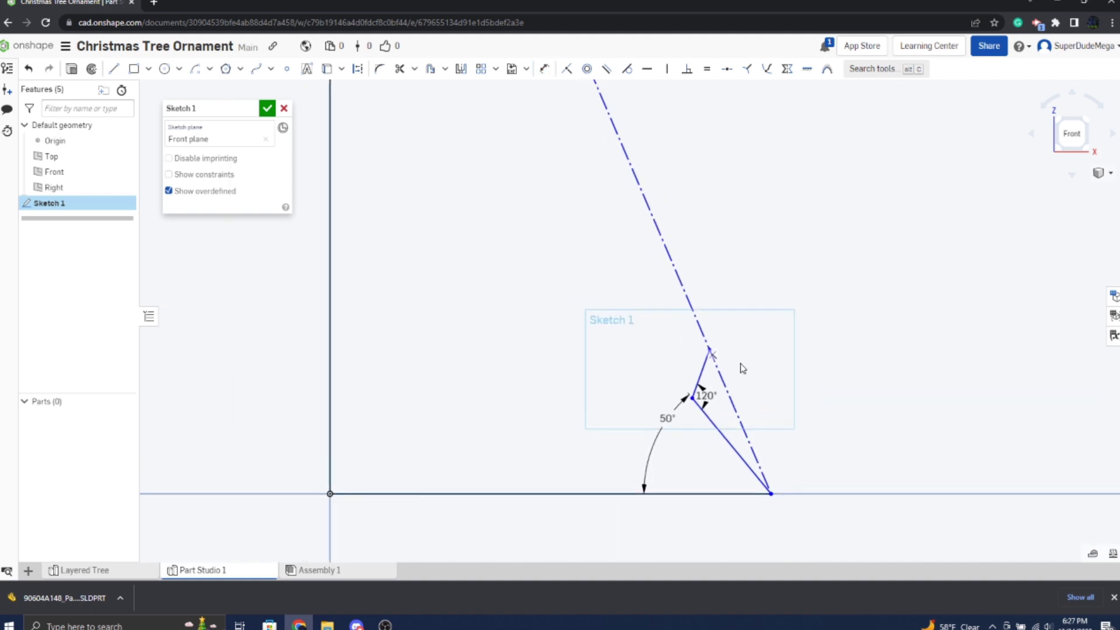
middle_click_drag(681, 375, 632, 312)
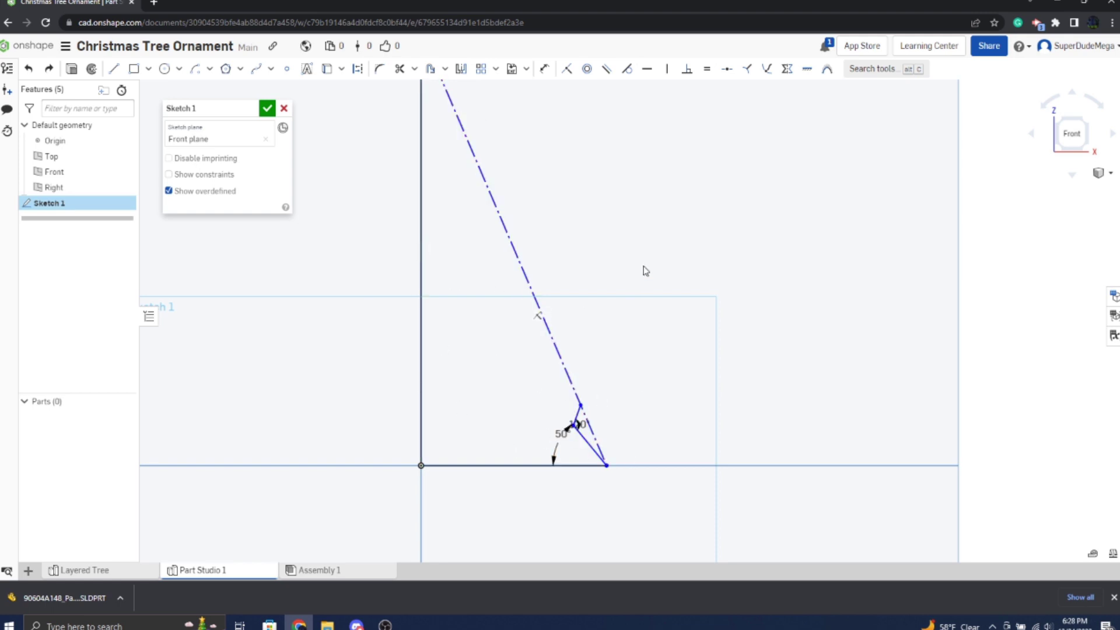
Create a linear pattern of the zigzag with 1 horizontal copy and 4 upward copies.
left_click(481, 69)
scroll(734, 383, "down", 3)
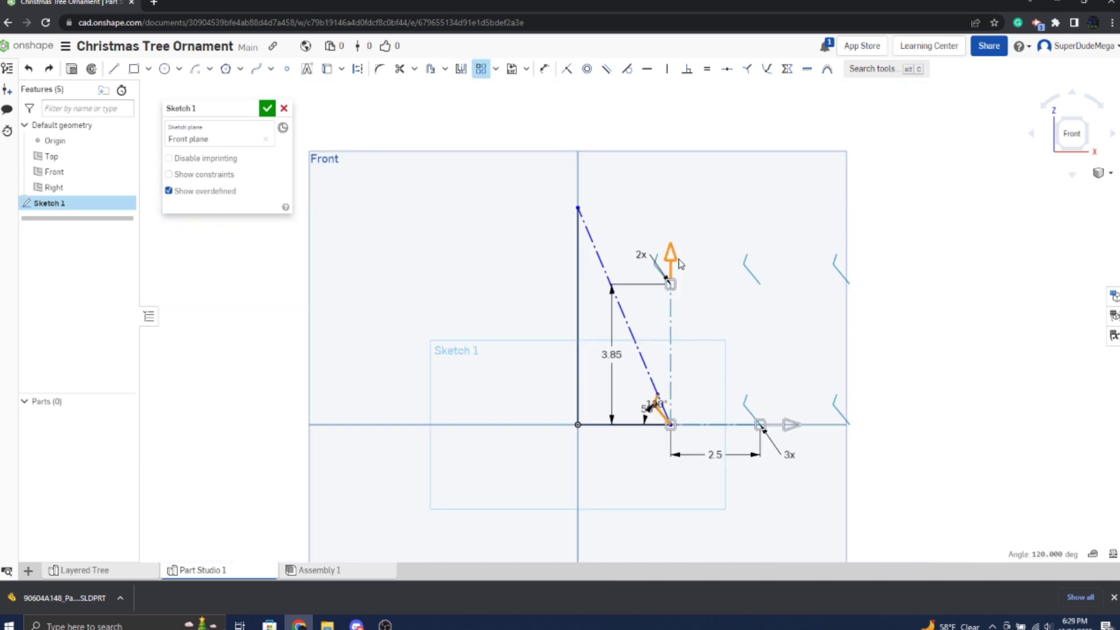
left_click(796, 453)
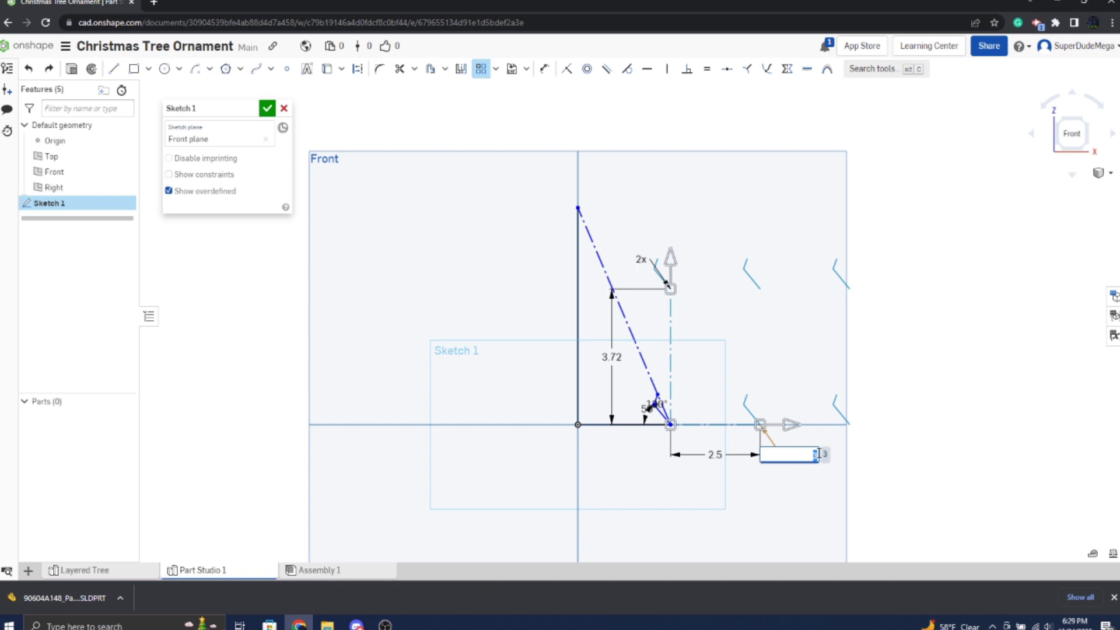
left_click(819, 454)
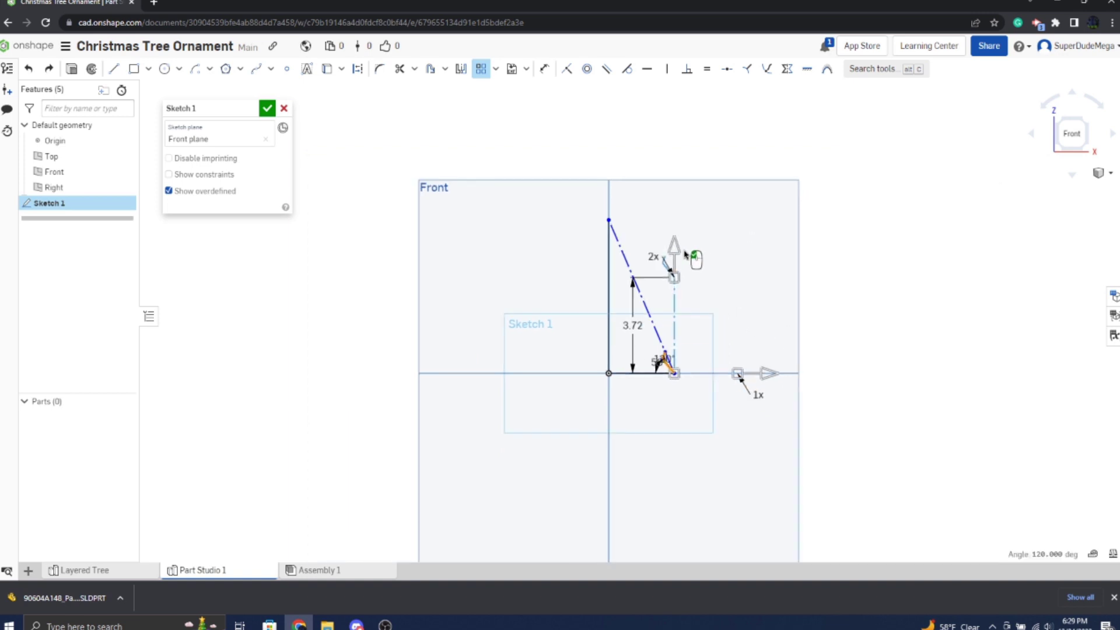
scroll(686, 254, "up", 1)
left_click(636, 265)
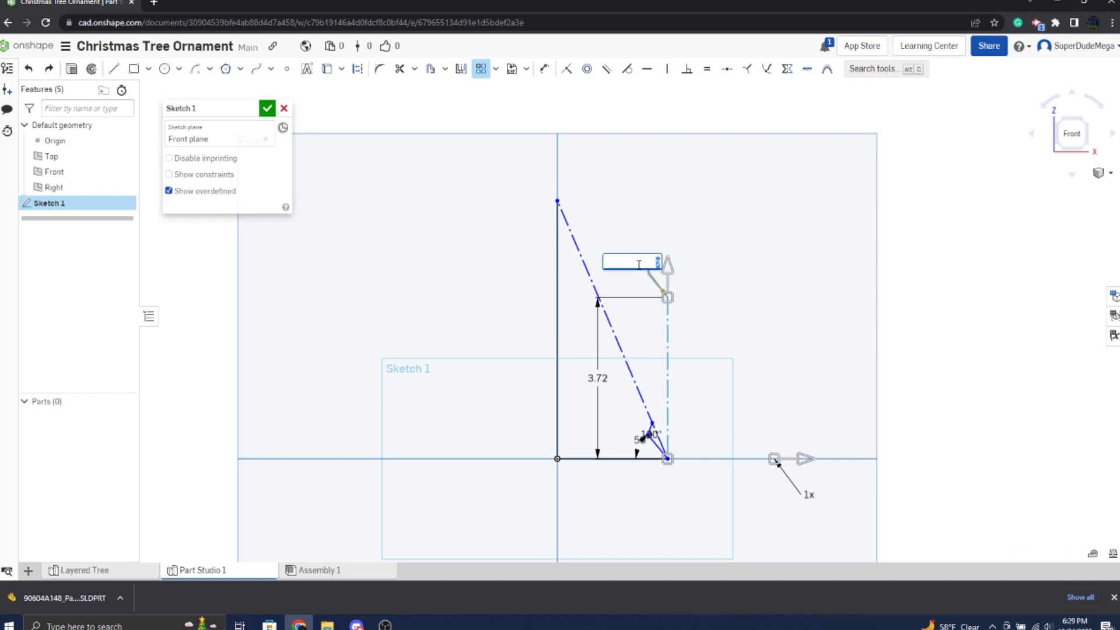
type("4")
key("Return")
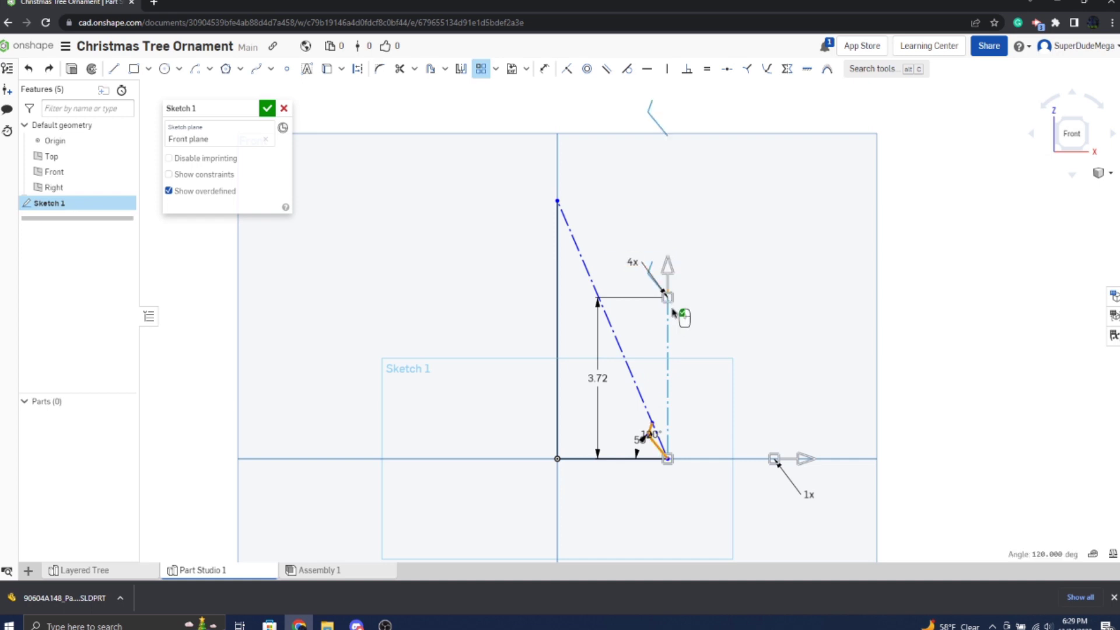
Align the pattern's direction and spacing along the slanted construction line.
left_click_drag(668, 302, 645, 392)
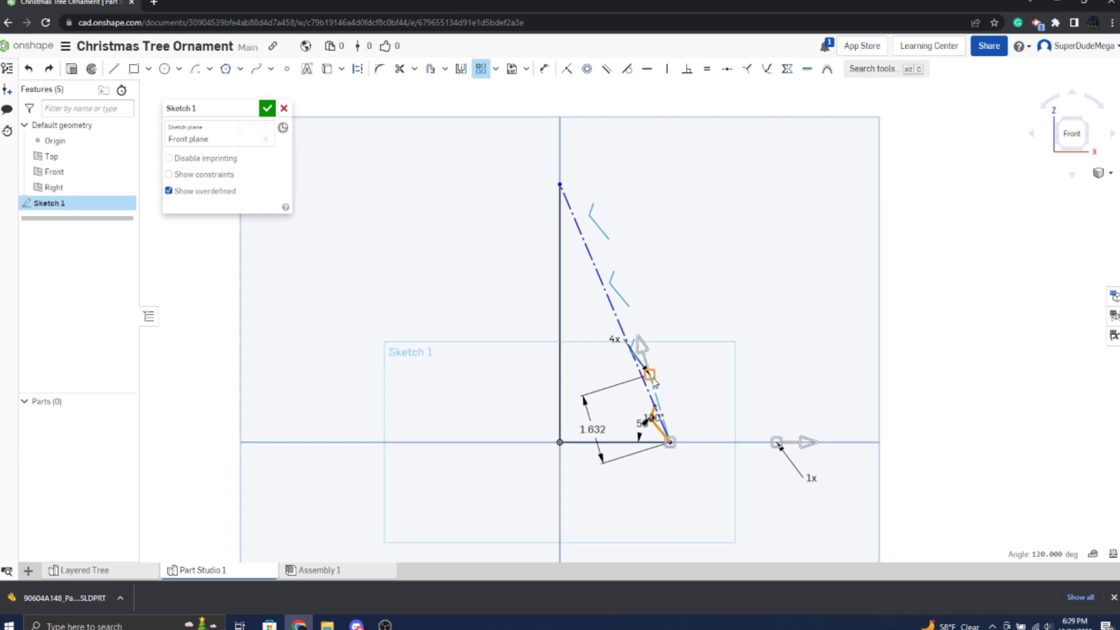
scroll(637, 378, "up", 5)
left_click_drag(635, 376, 669, 413)
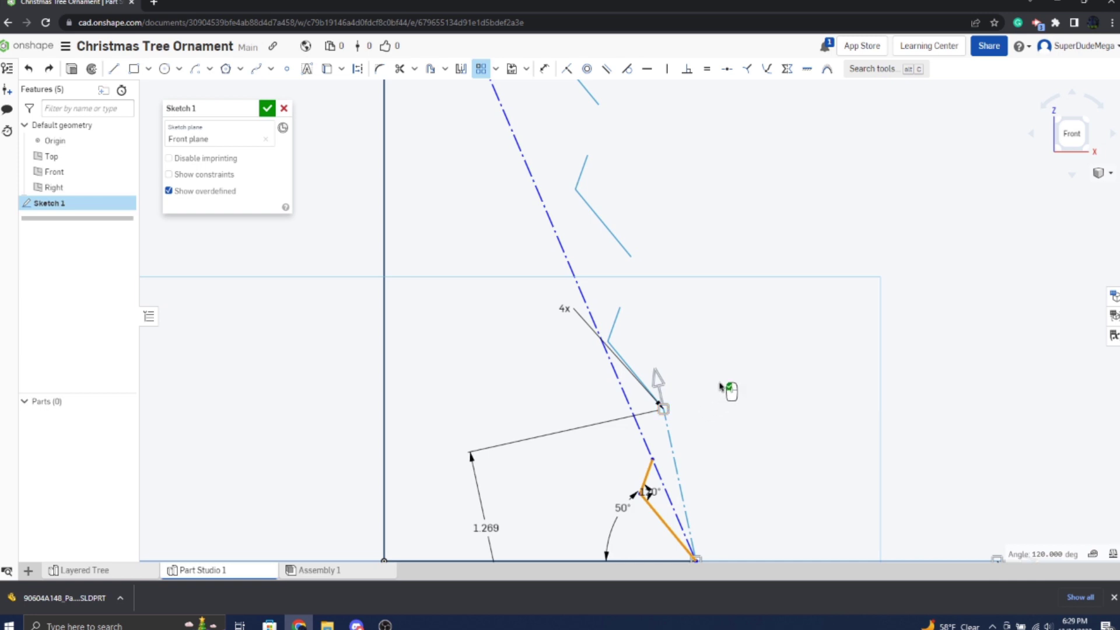
left_click(736, 365)
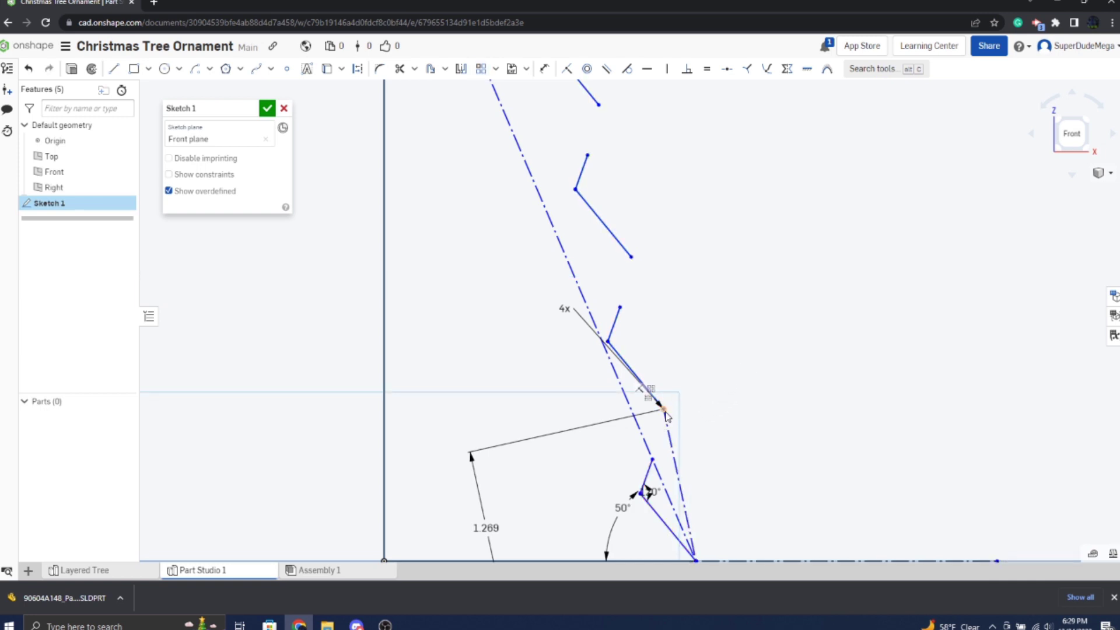
left_click_drag(664, 414, 635, 427)
double_click(635, 428)
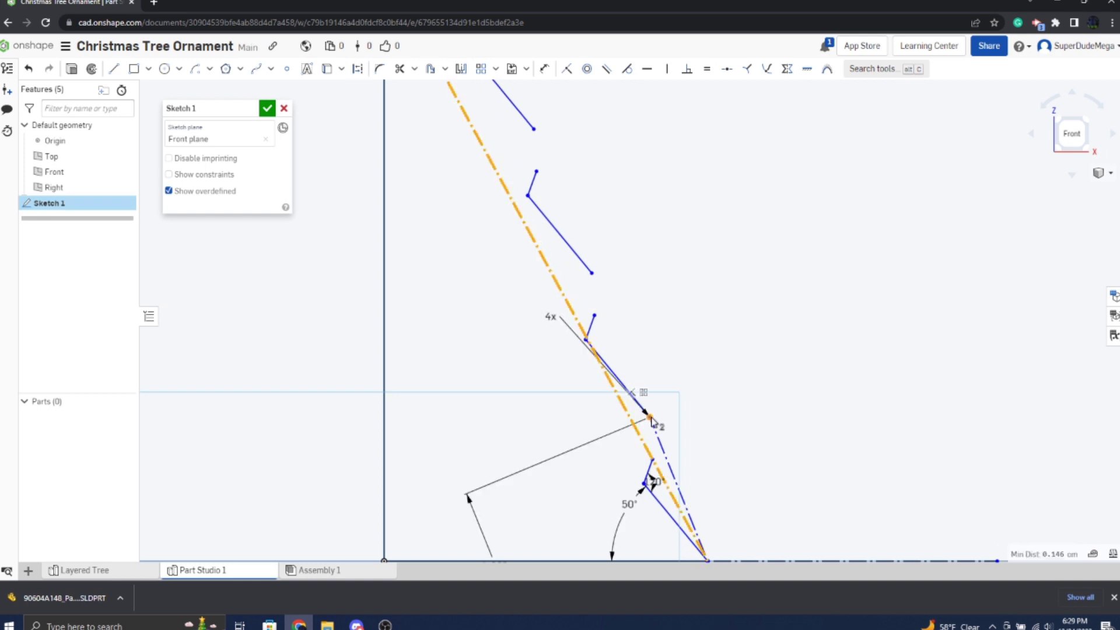
Accept the pattern and set both tooth dimensions (0.928 and 1.269) to 1.
left_click(632, 280)
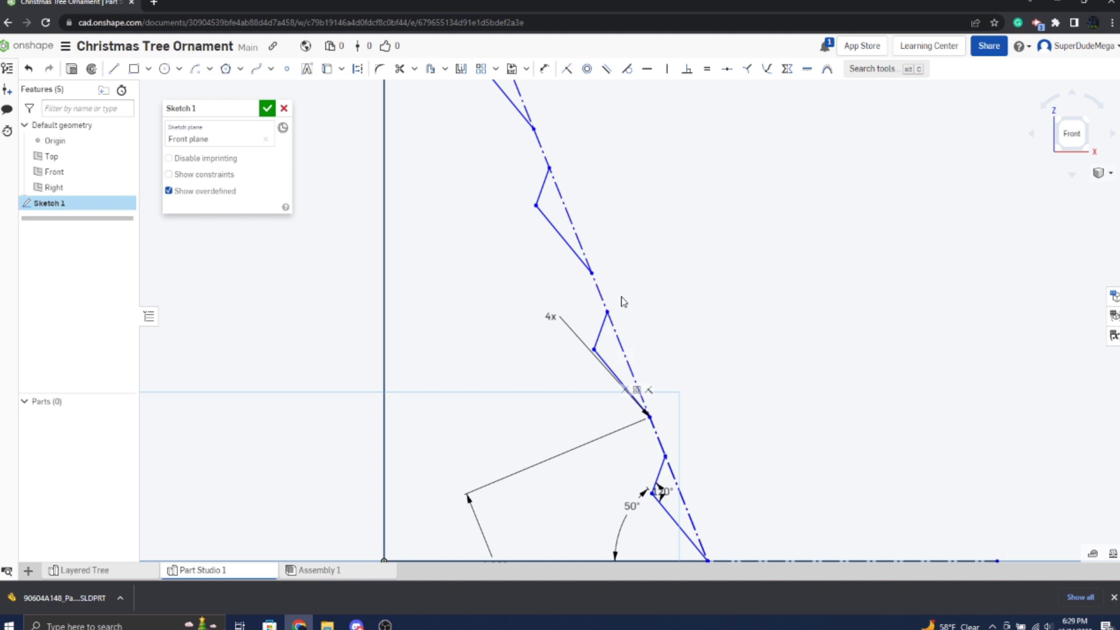
scroll(640, 311, "down", 10)
scroll(608, 285, "up", 5)
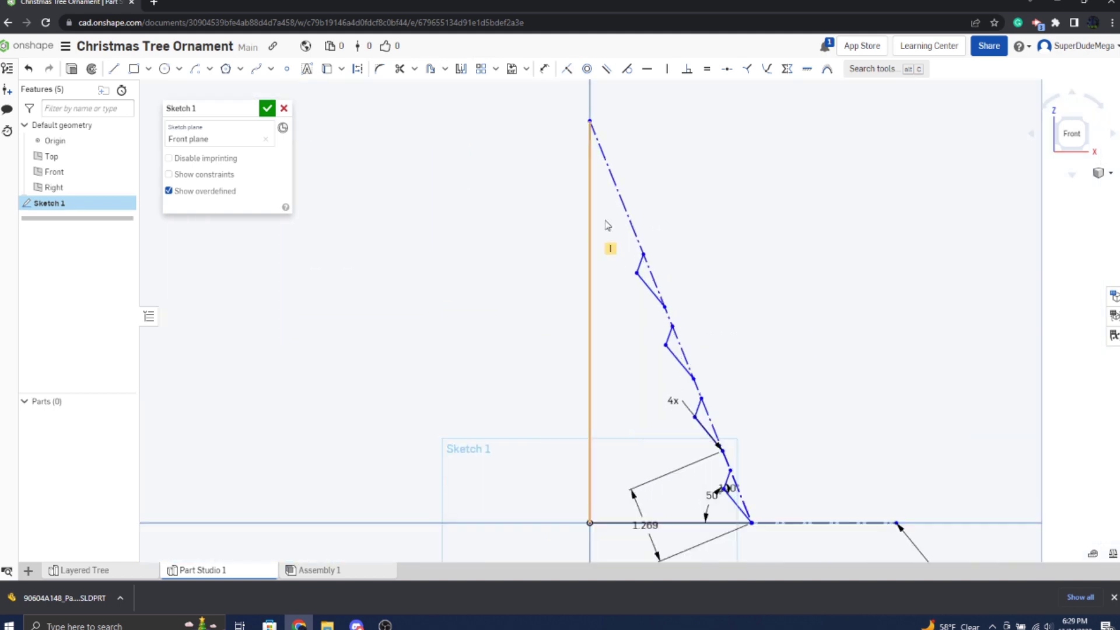
scroll(732, 455, "up", 5)
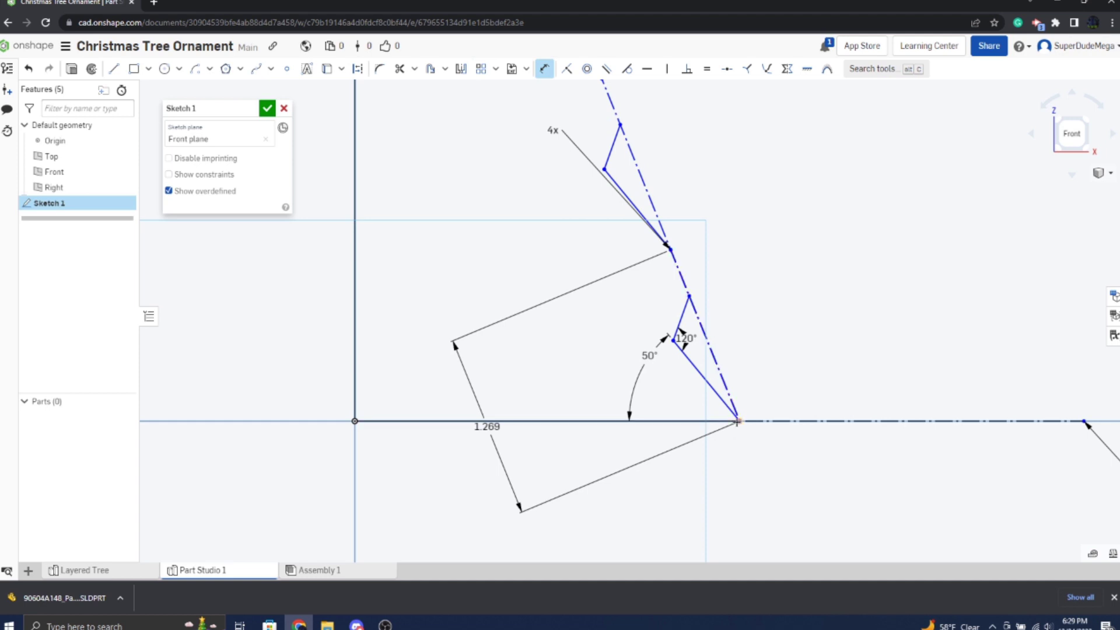
left_click_drag(751, 370, 723, 339)
double_click(723, 340)
type("1")
key("Return")
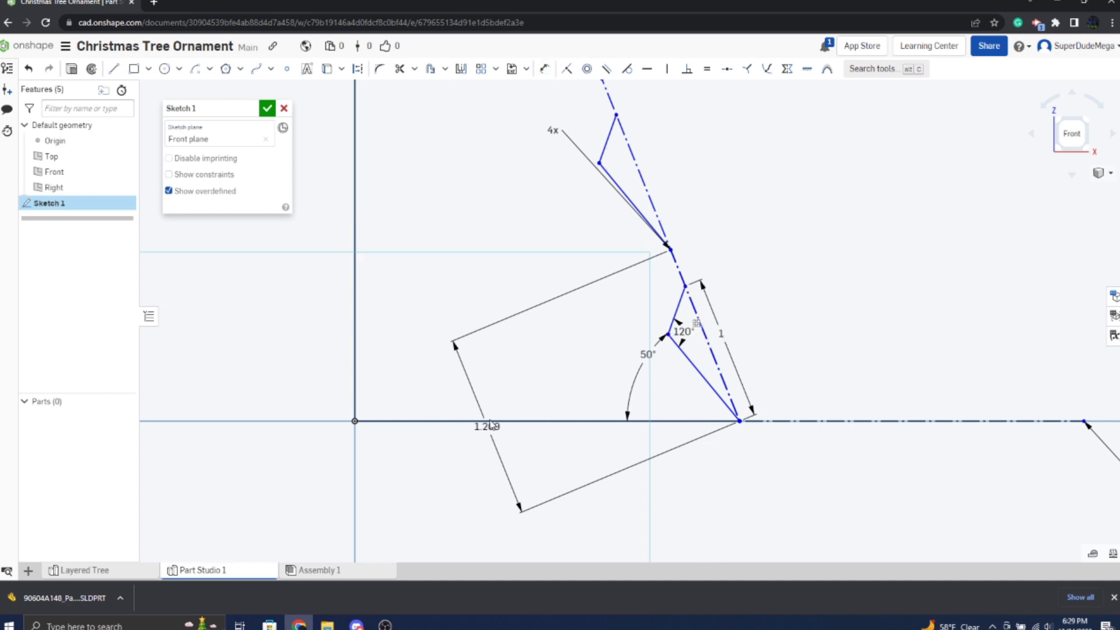
double_click(489, 427)
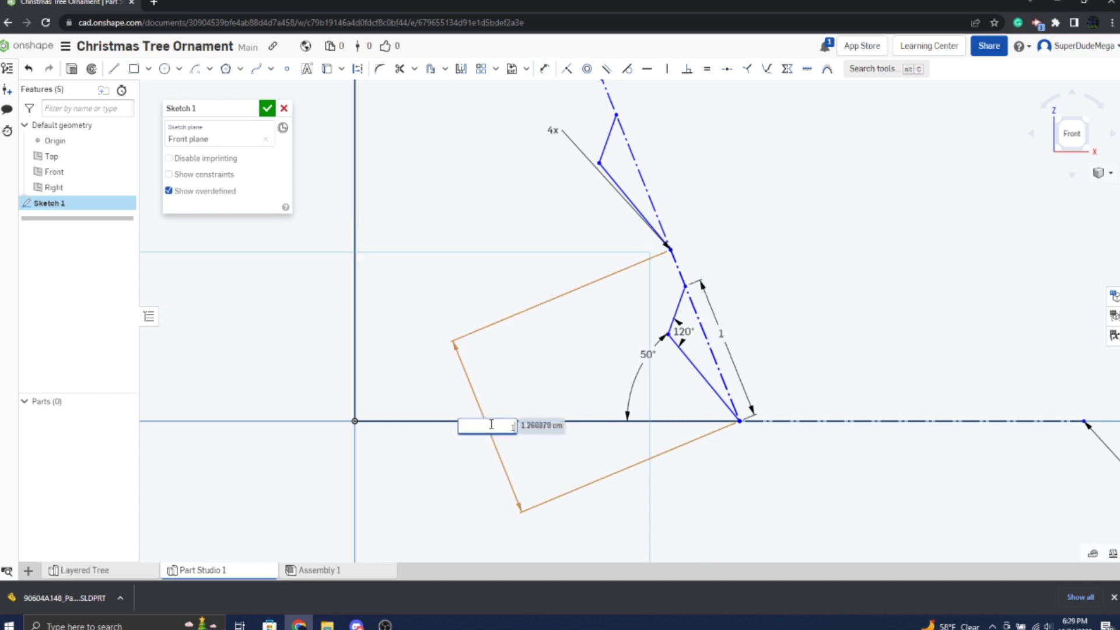
key("Return")
Change the pattern instance count to 8, then to 6.
scroll(693, 298, "down", 2)
scroll(693, 298, "up", 5)
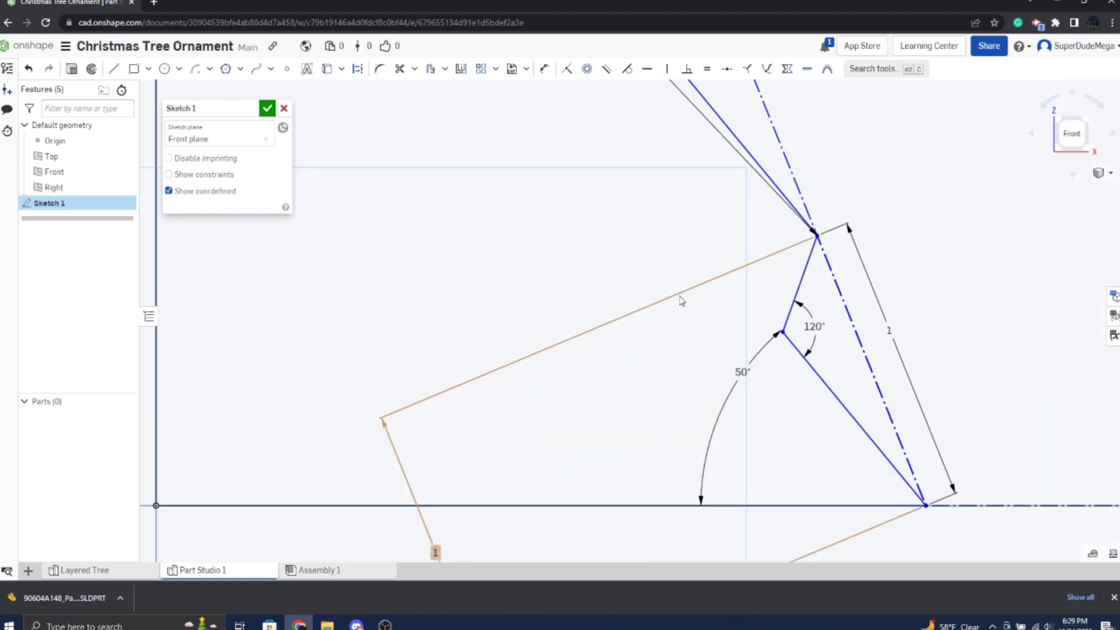
scroll(693, 298, "down", 5)
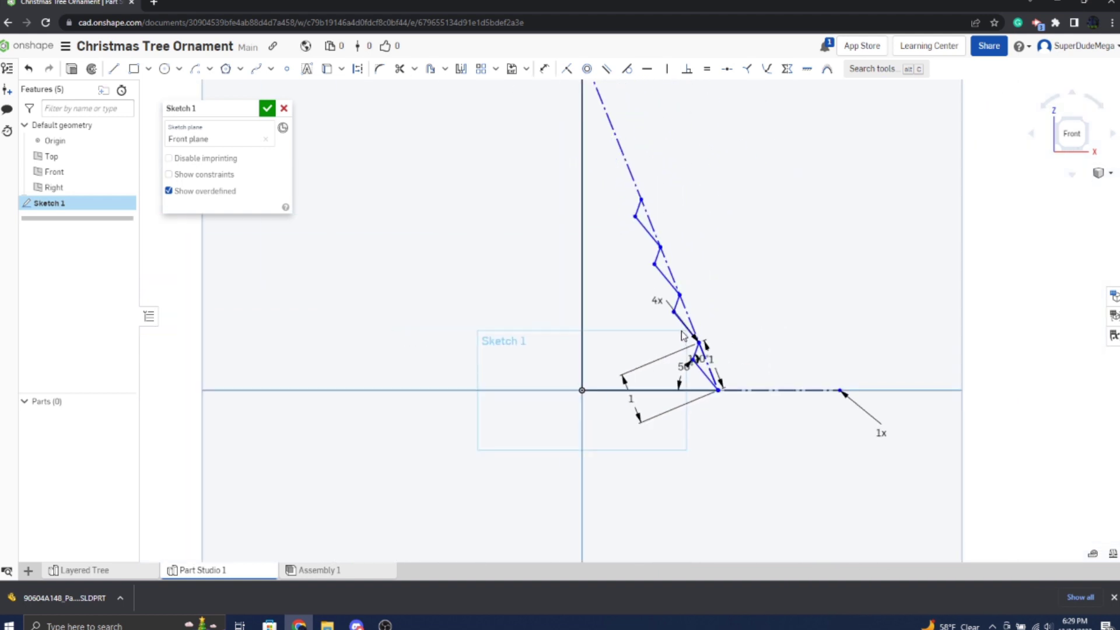
middle_click_drag(611, 251, 683, 333)
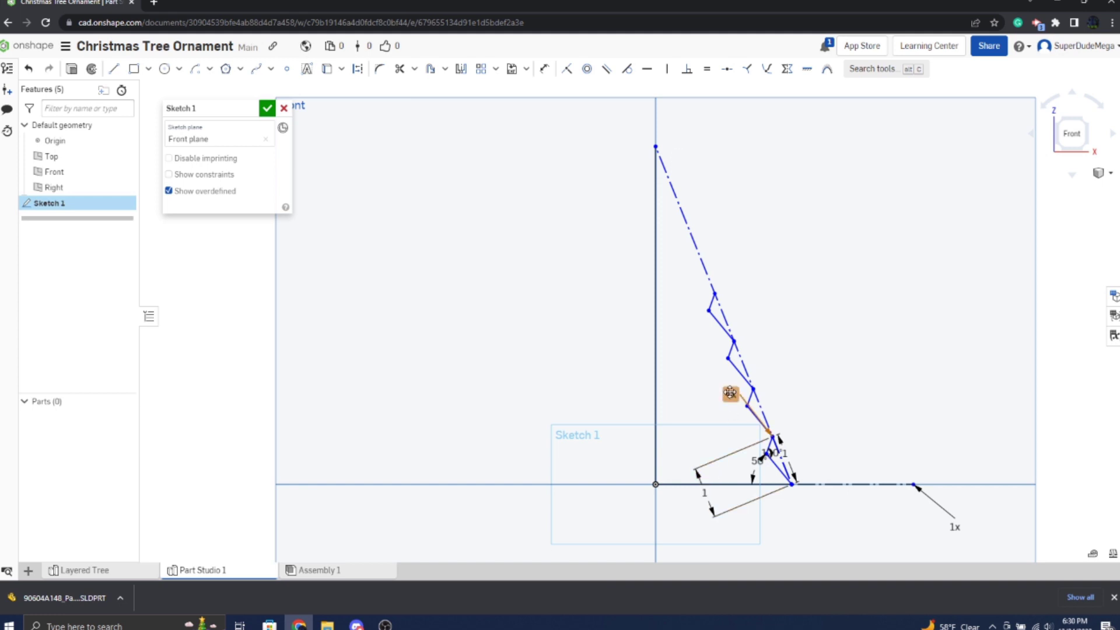
double_click(730, 393)
type("8")
key("Return")
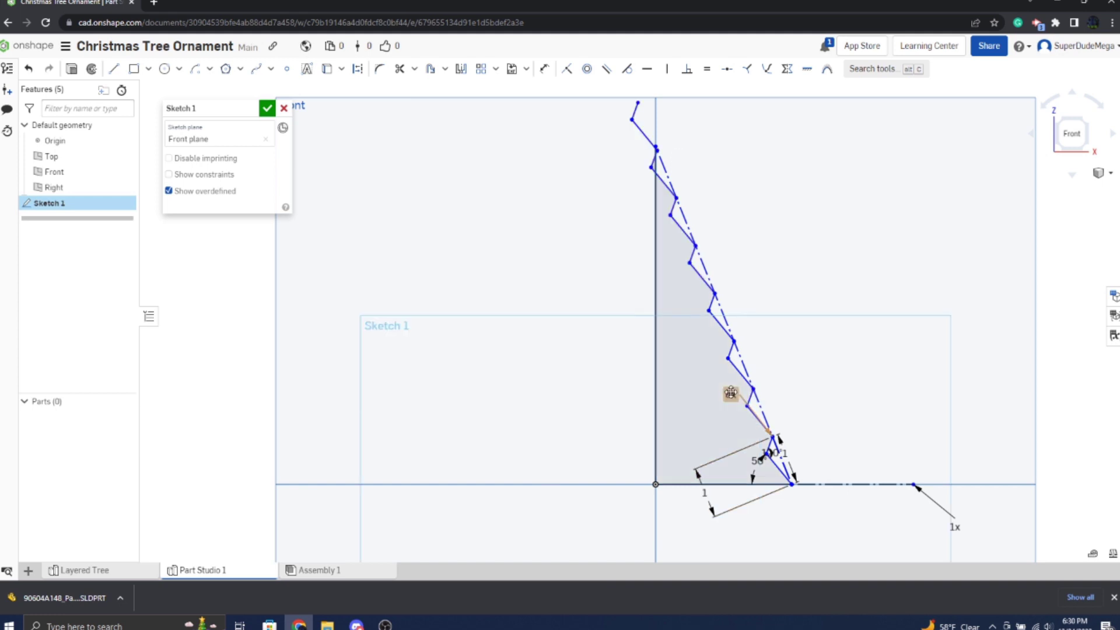
middle_click_drag(607, 245, 542, 336)
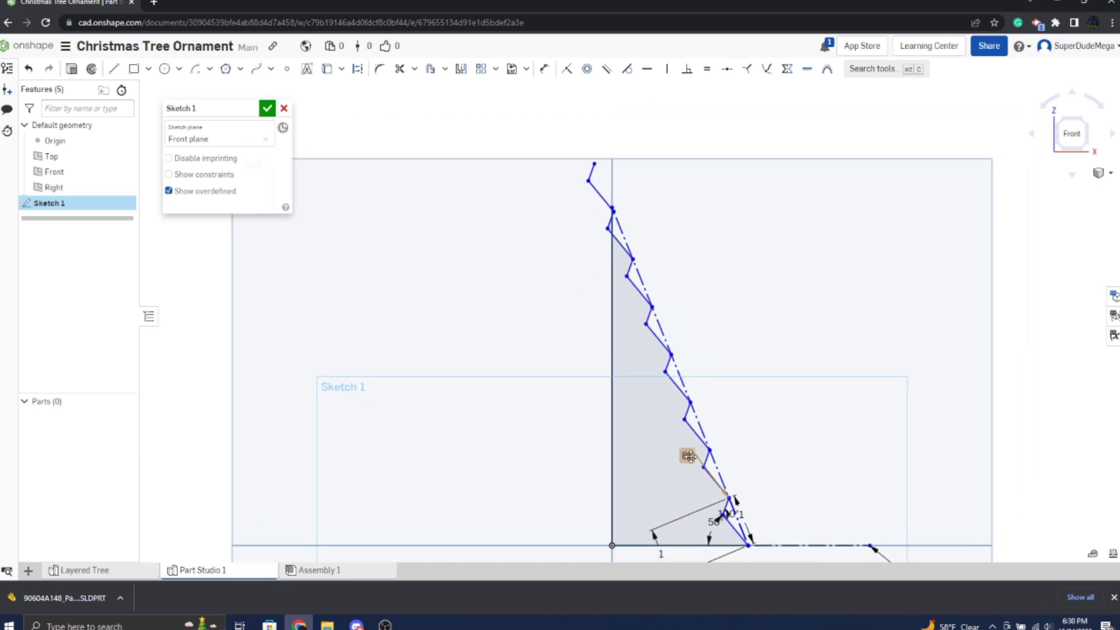
double_click(689, 457)
type("6")
key("Return")
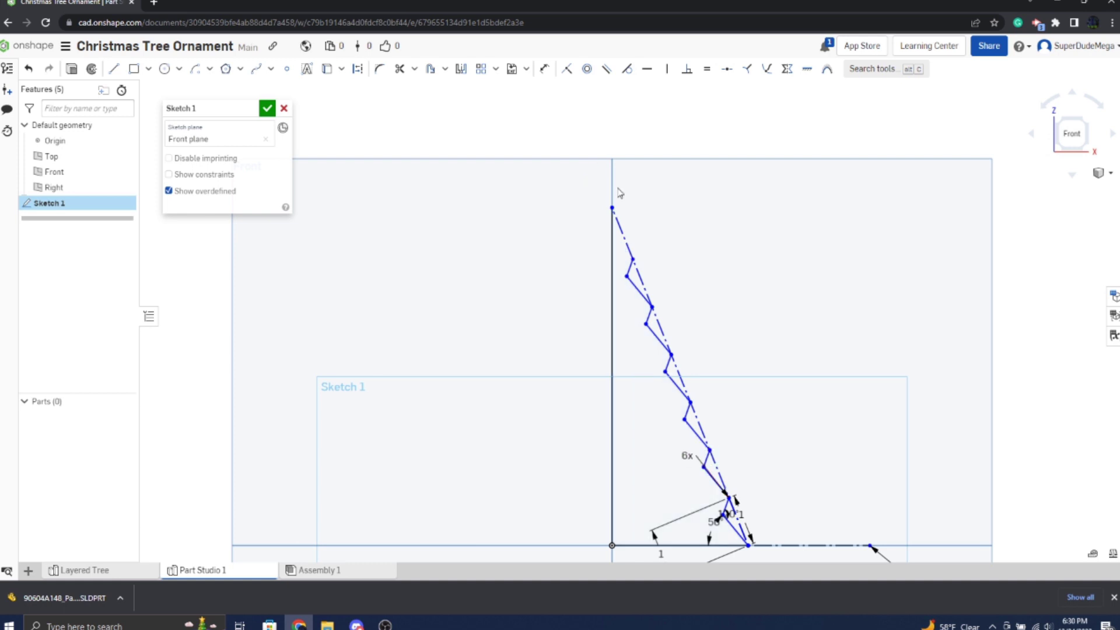
Settle the pattern instance count at 7.
scroll(623, 256, "up", 3)
scroll(642, 233, "down", 1)
scroll(651, 221, "up", 1)
scroll(674, 329, "down", 3)
scroll(665, 361, "up", 1)
double_click(669, 387)
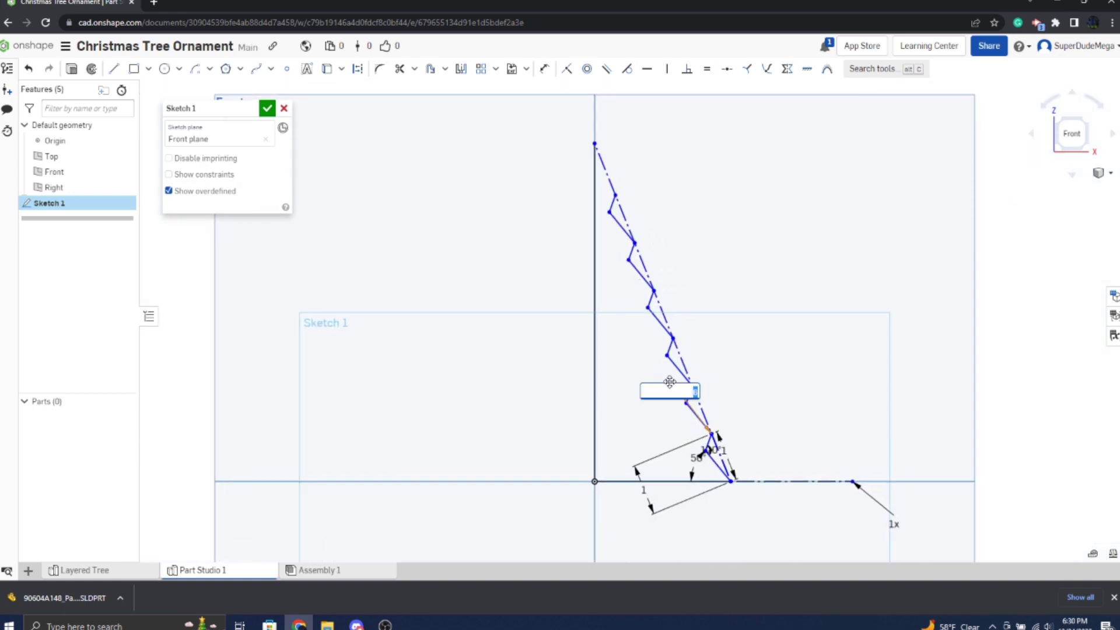
type("7")
key("Return")
Drag the zigzag's top point onto the vertical axis.
scroll(581, 133, "up", 3)
left_click_drag(632, 167, 630, 109)
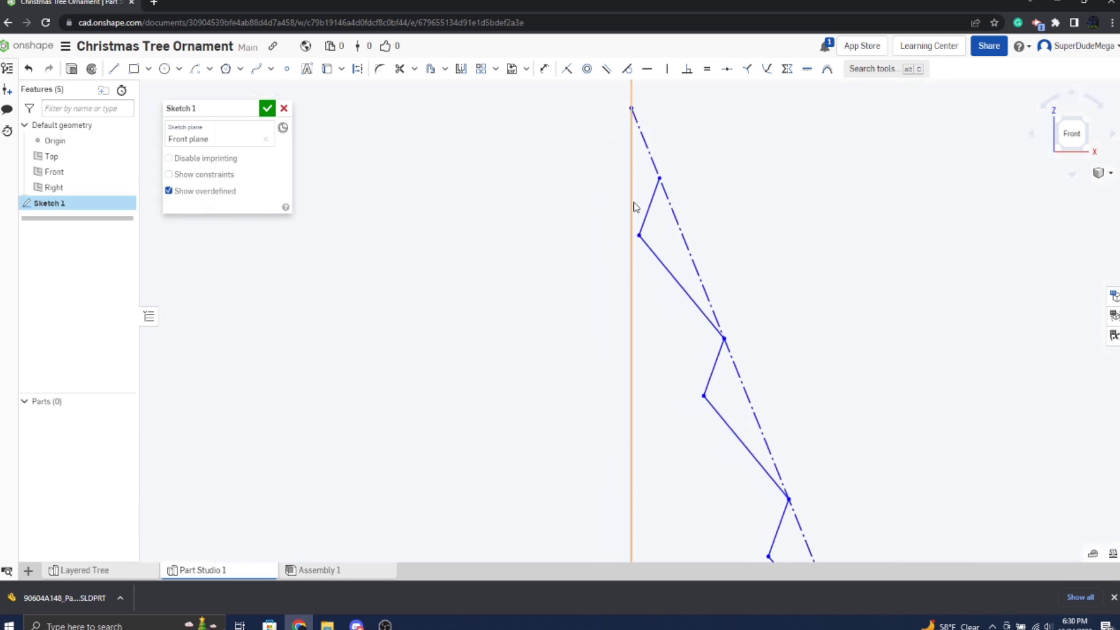
scroll(636, 213, "down", 3)
mouse_move(620, 248)
middle_mouse_down()
mouse_move(589, 134)
mouse_move(566, 98)
middle_mouse_up()
middle_click_drag(552, 245, 675, 407)
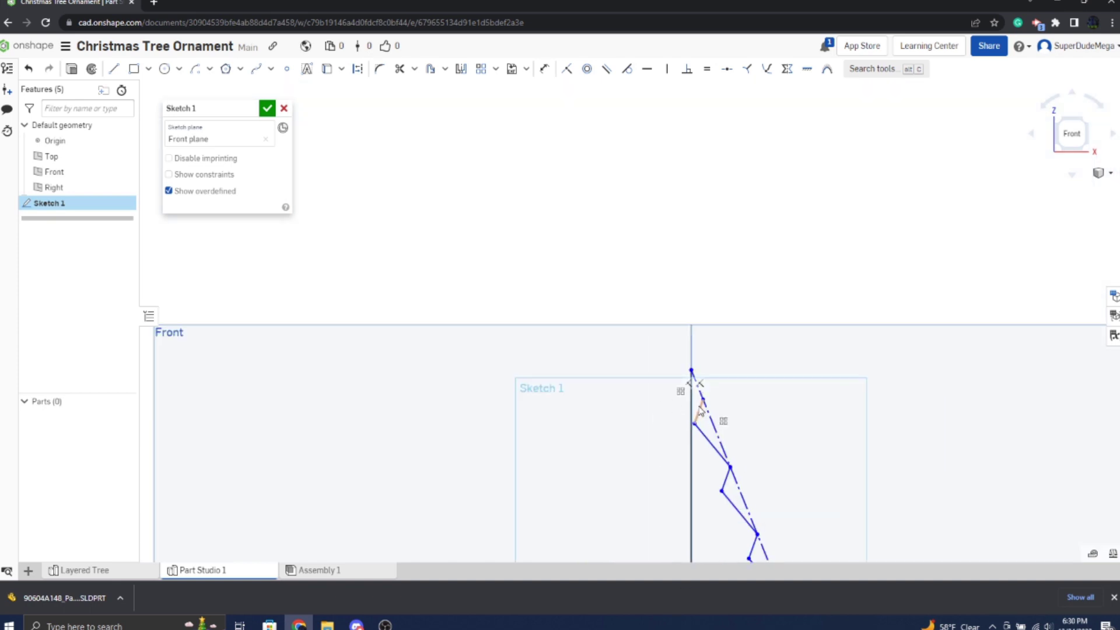
scroll(700, 410, "up", 3)
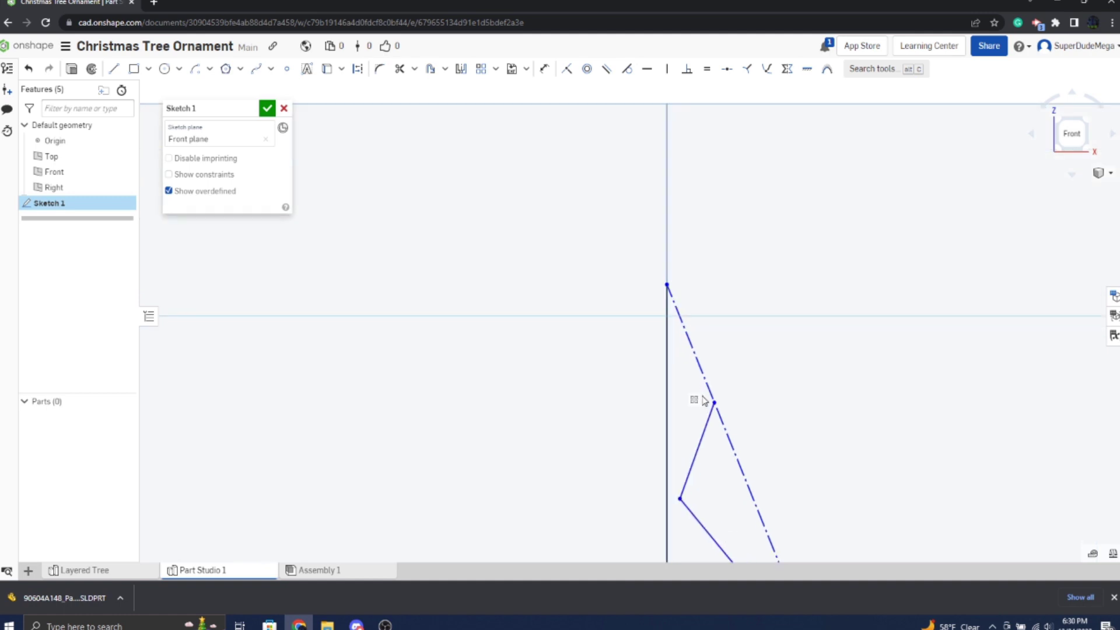
scroll(704, 402, "up", 2)
Draw a line from the last zigzag vertex to the tree's top point.
key("l")
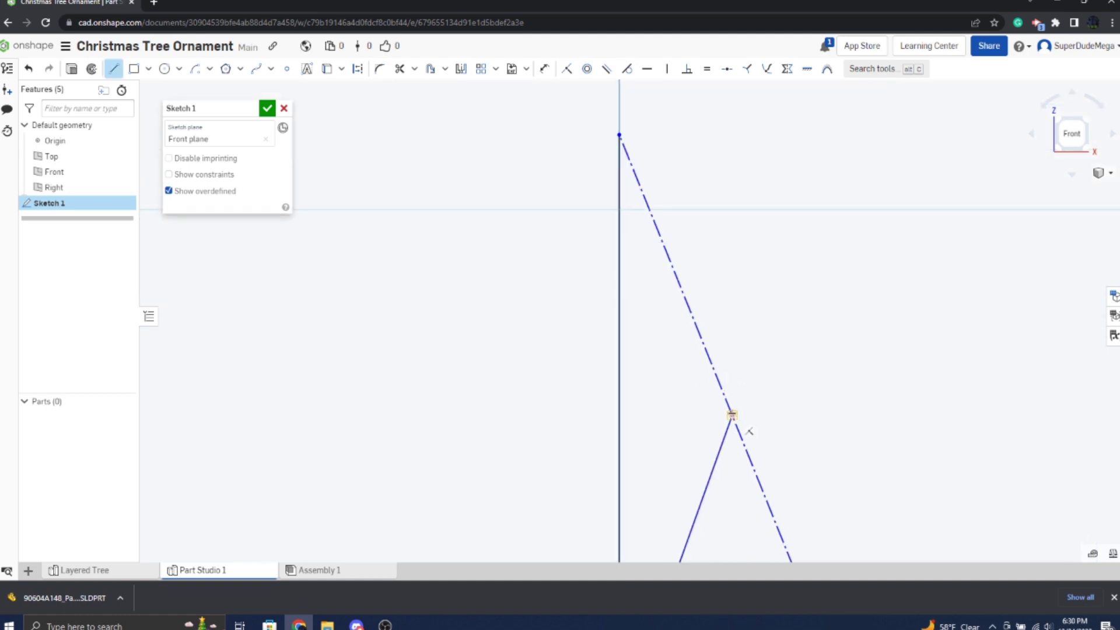
left_click(733, 415)
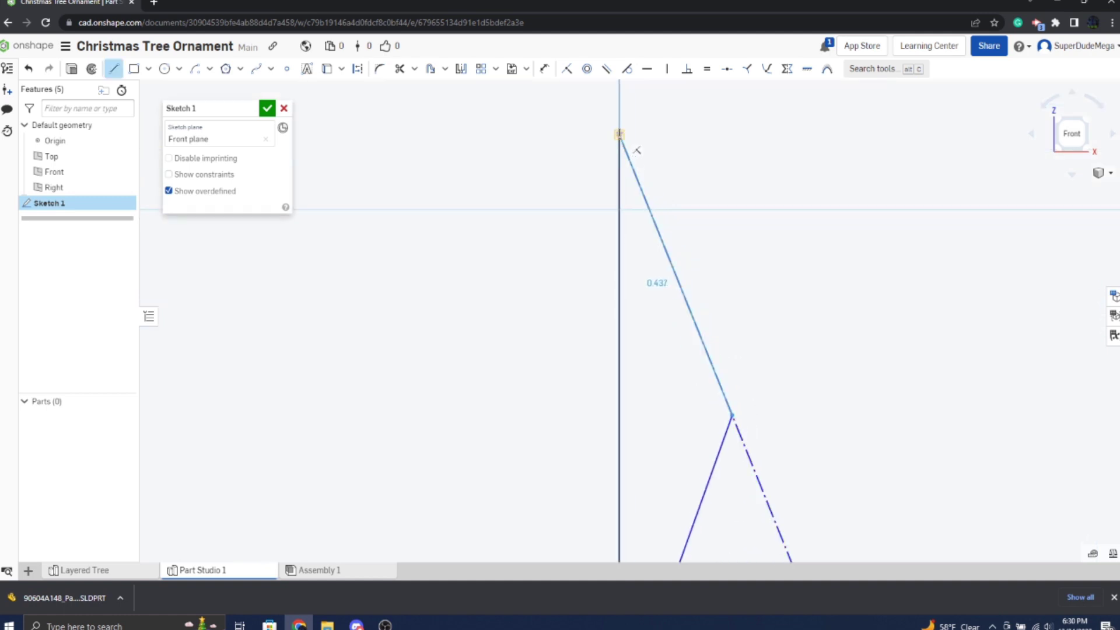
left_click(619, 135)
key("Escape")
key("f")
Dimension the base line as 3 and the vertical line as 7.3.
key("d")
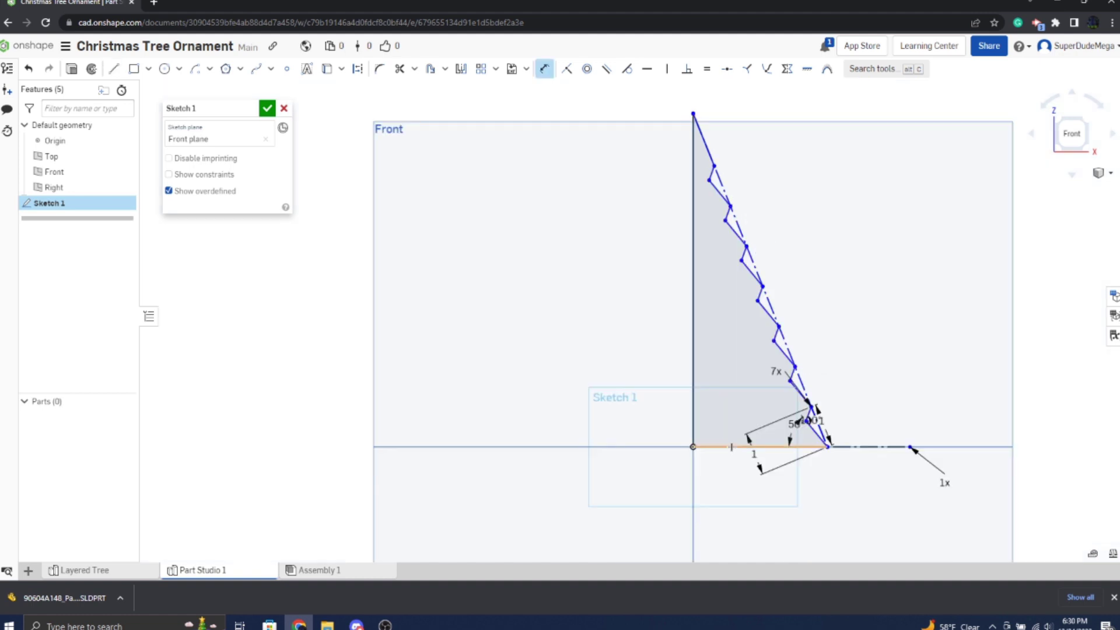
left_click(732, 446)
left_click(751, 497)
type("3")
key("Return")
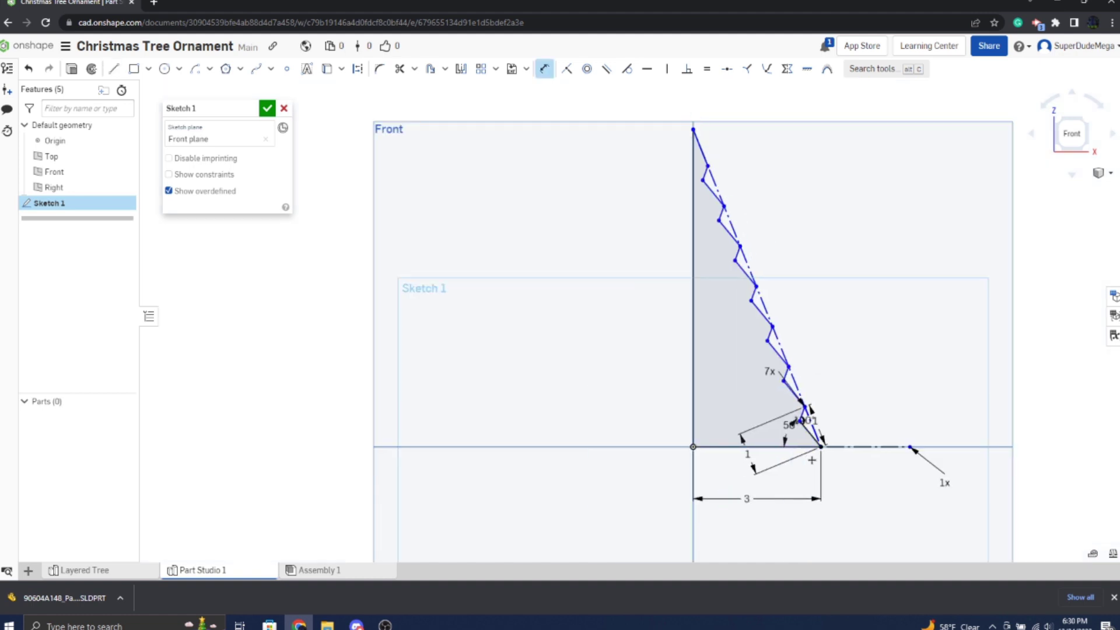
left_click(693, 225)
left_click(633, 226)
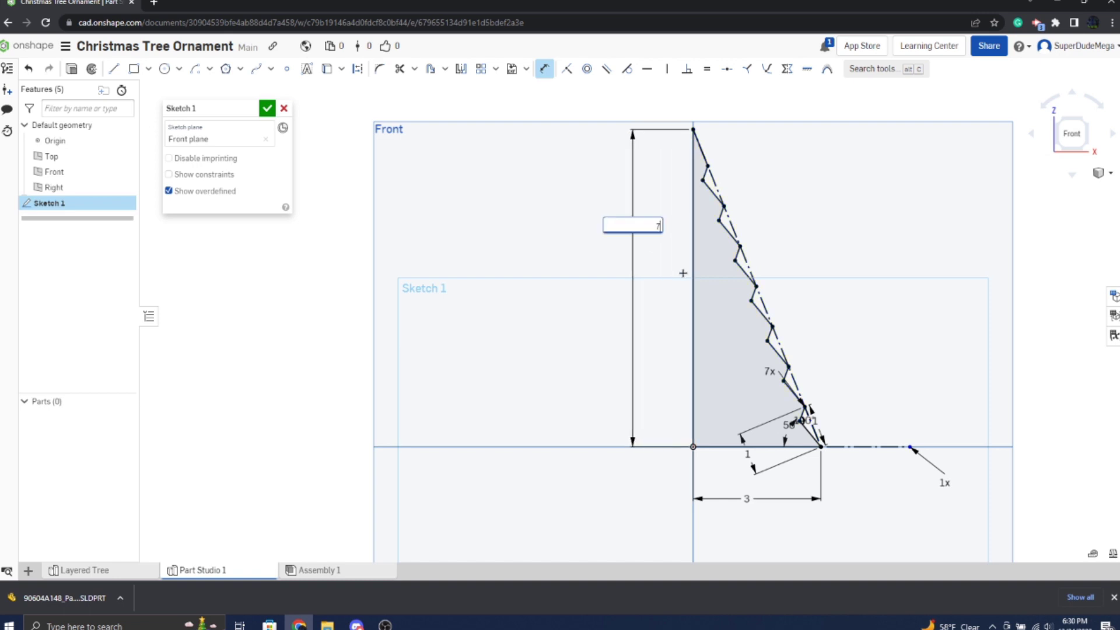
type("7.3")
key("Return")
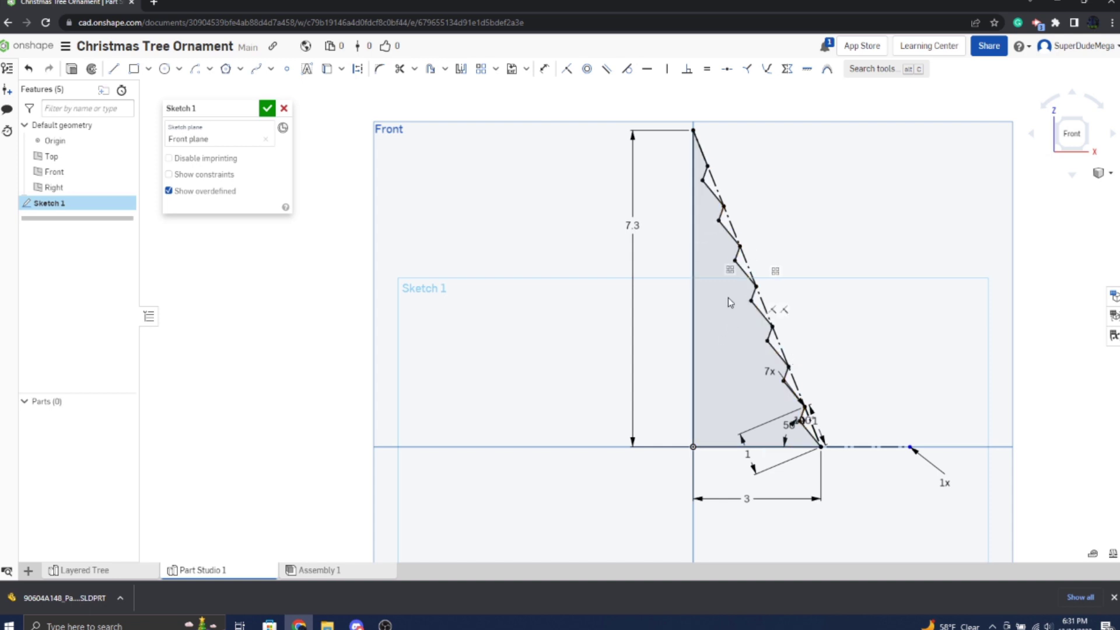
Mirror the zigzag profile across the vertical line.
left_click(461, 69)
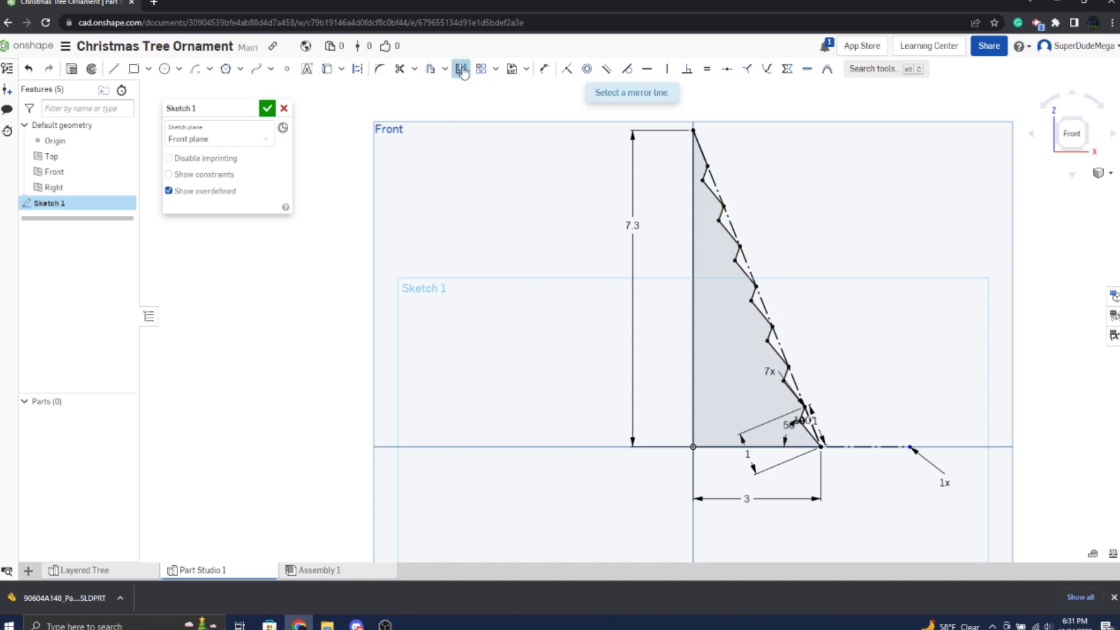
left_click(692, 235)
key("Escape")
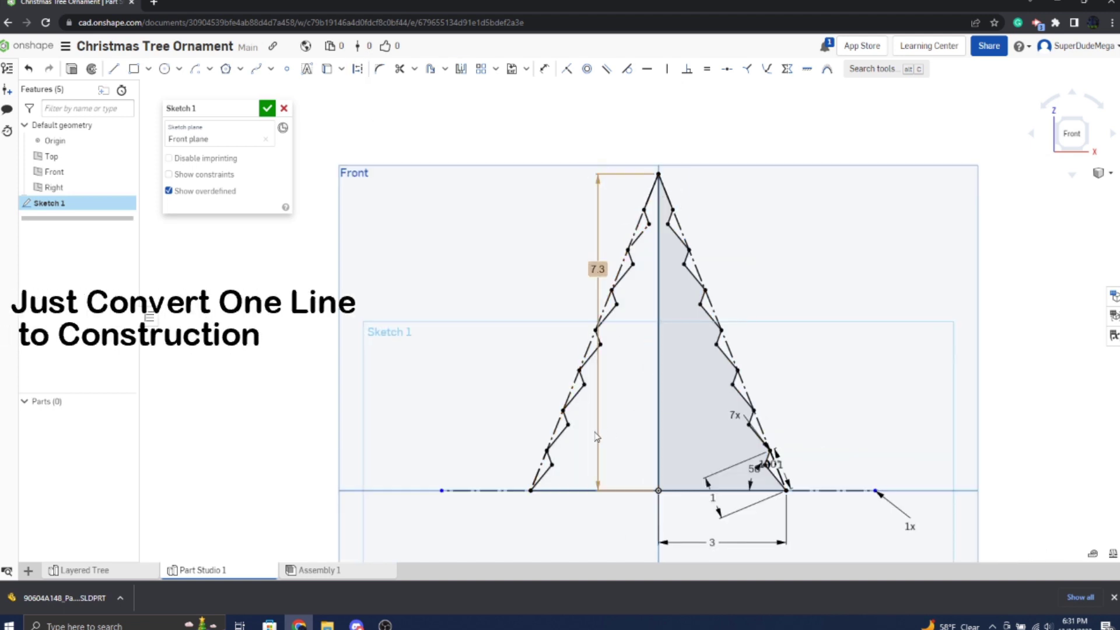
scroll(619, 368, "down", 1)
scroll(632, 264, "up", 3)
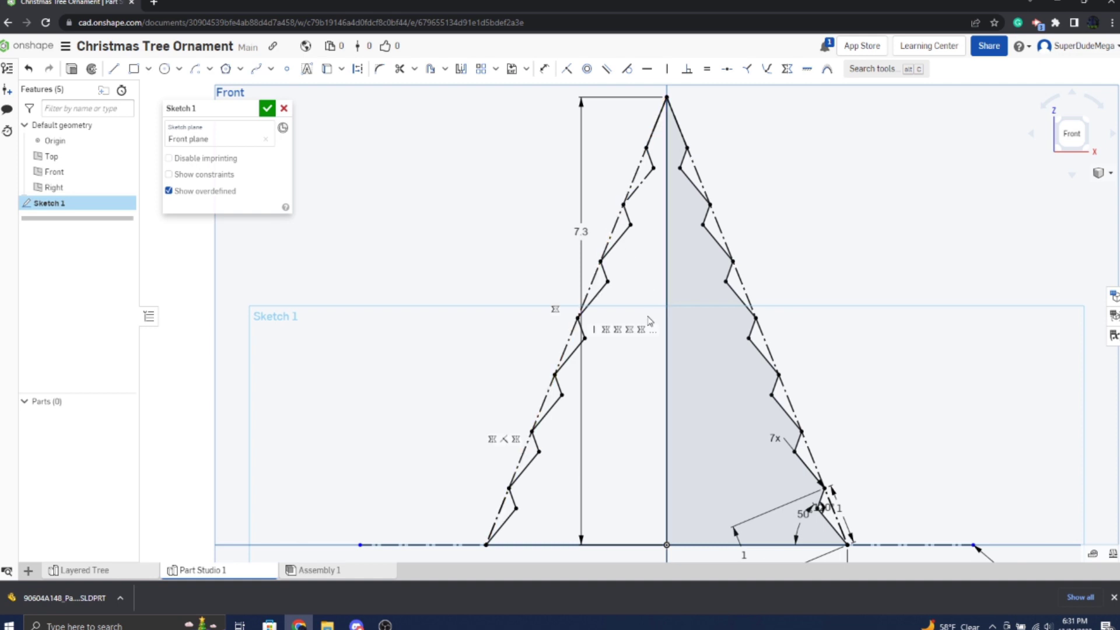
middle_click_drag(621, 506, 588, 374)
scroll(667, 385, "down", 2)
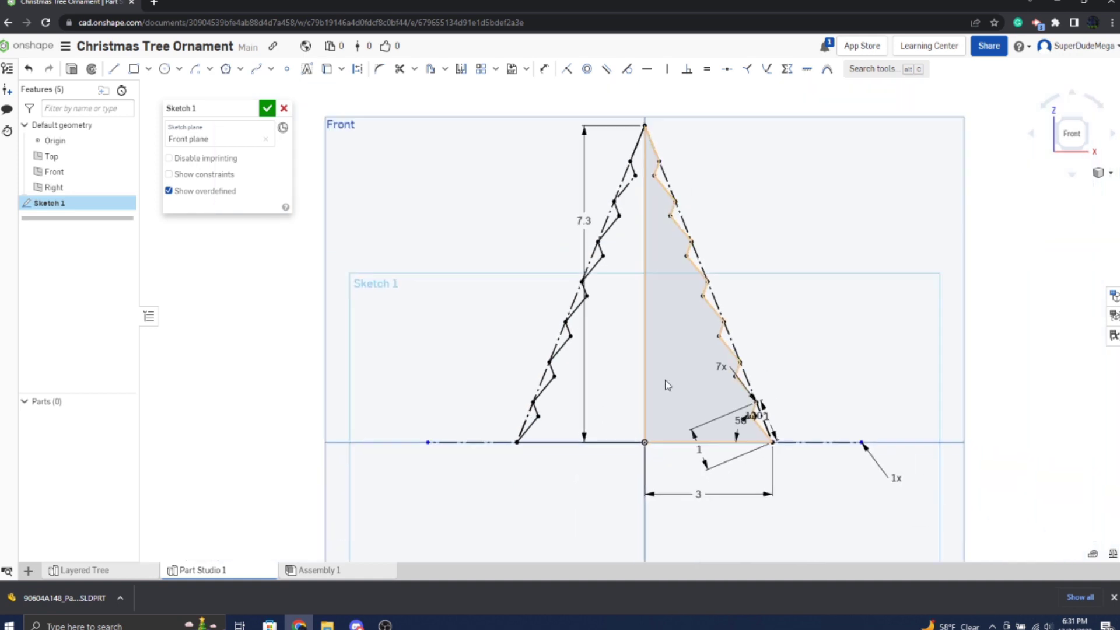
middle_click_drag(667, 385, 657, 431)
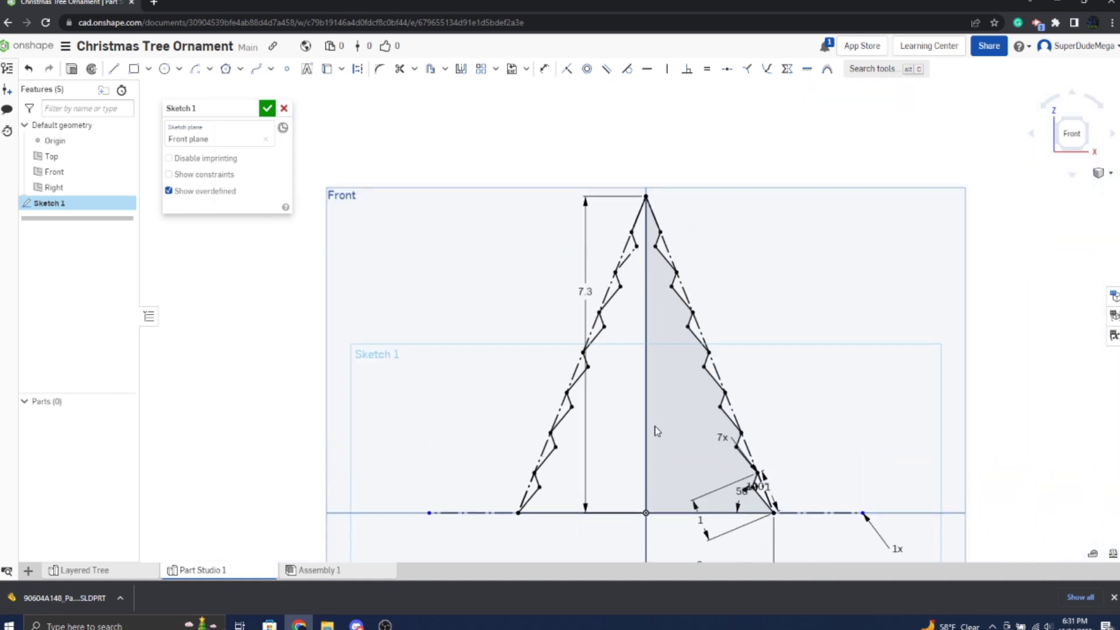
Close Sketch 1 and orbit to view the profile in 3D.
left_click(268, 109)
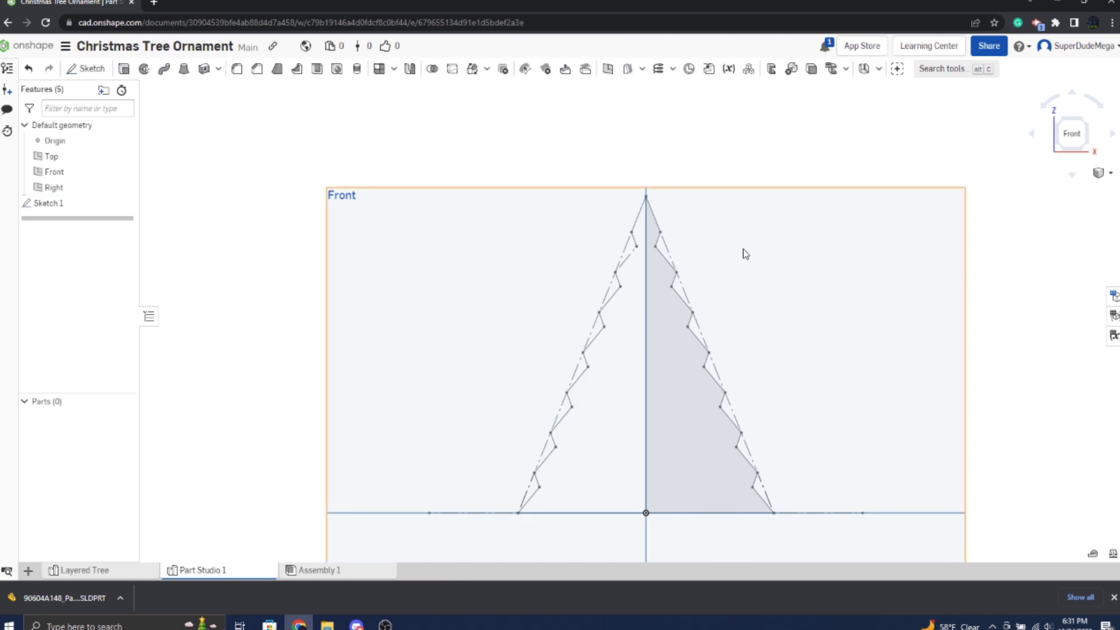
scroll(745, 253, "down", 1)
mouse_move(743, 335)
right_mouse_down()
mouse_move(768, 347)
mouse_move(762, 427)
right_mouse_up()
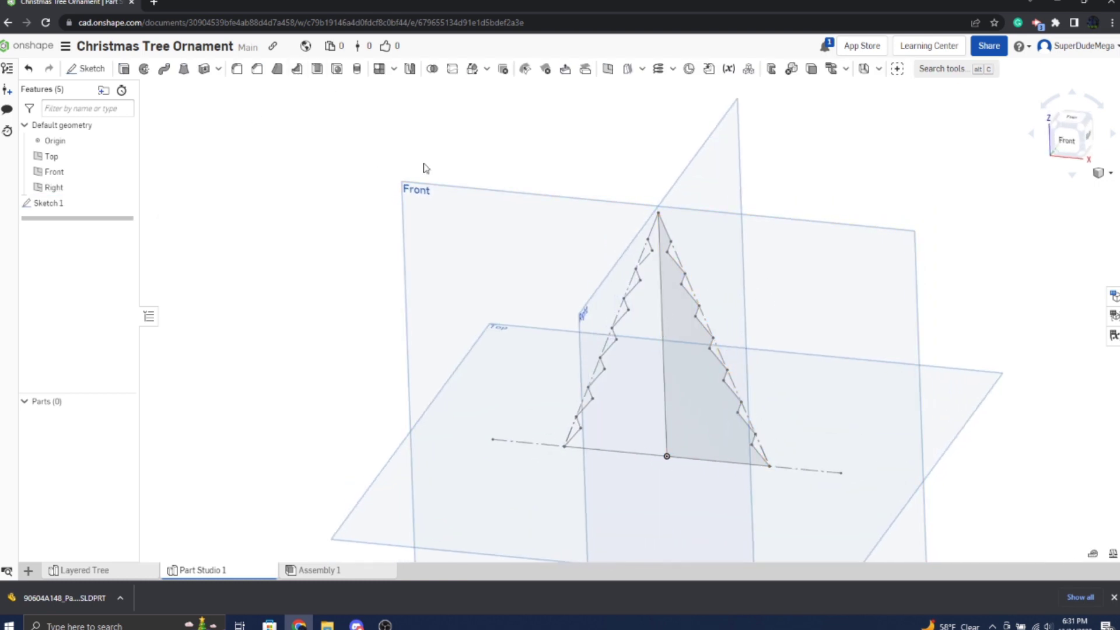
Revolve the right half of the tree profile about the centre line into Part 1.
left_click(144, 69)
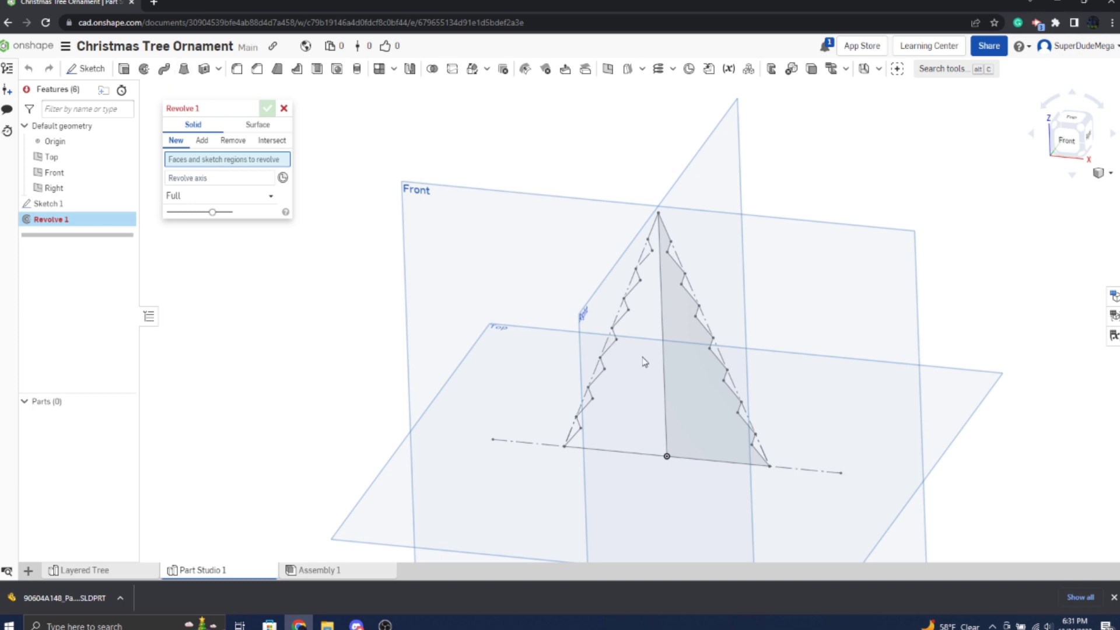
left_click(696, 369)
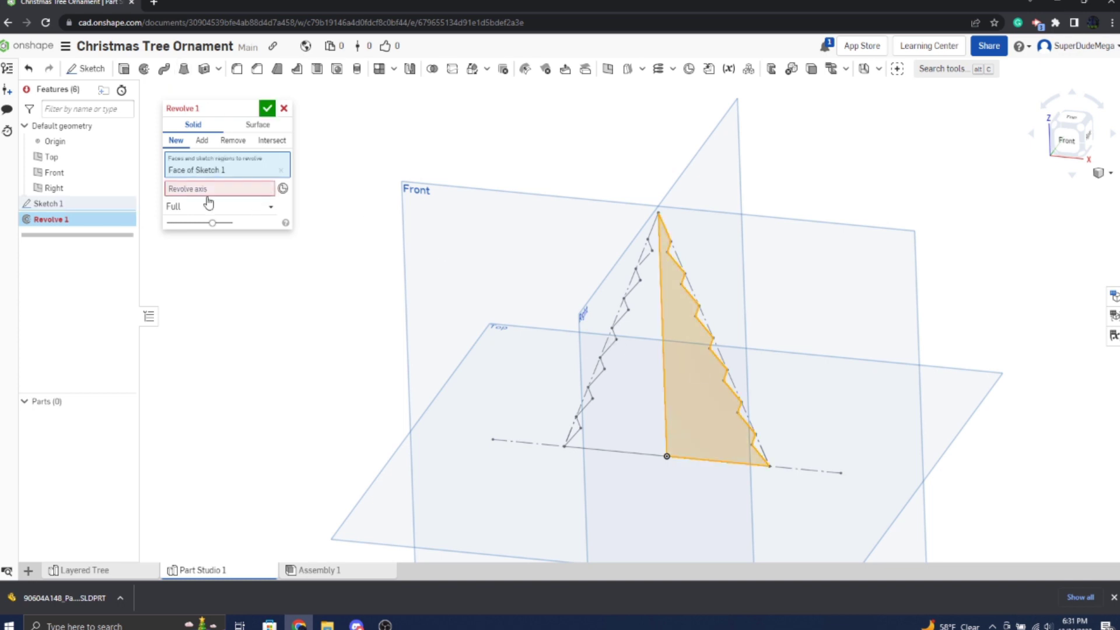
left_click(662, 325)
right_click_drag(662, 325, 713, 346)
mouse_move(552, 368)
right_mouse_down()
mouse_move(745, 387)
mouse_move(646, 401)
right_mouse_up()
key("Return")
key("shift+1")
left_click(86, 71)
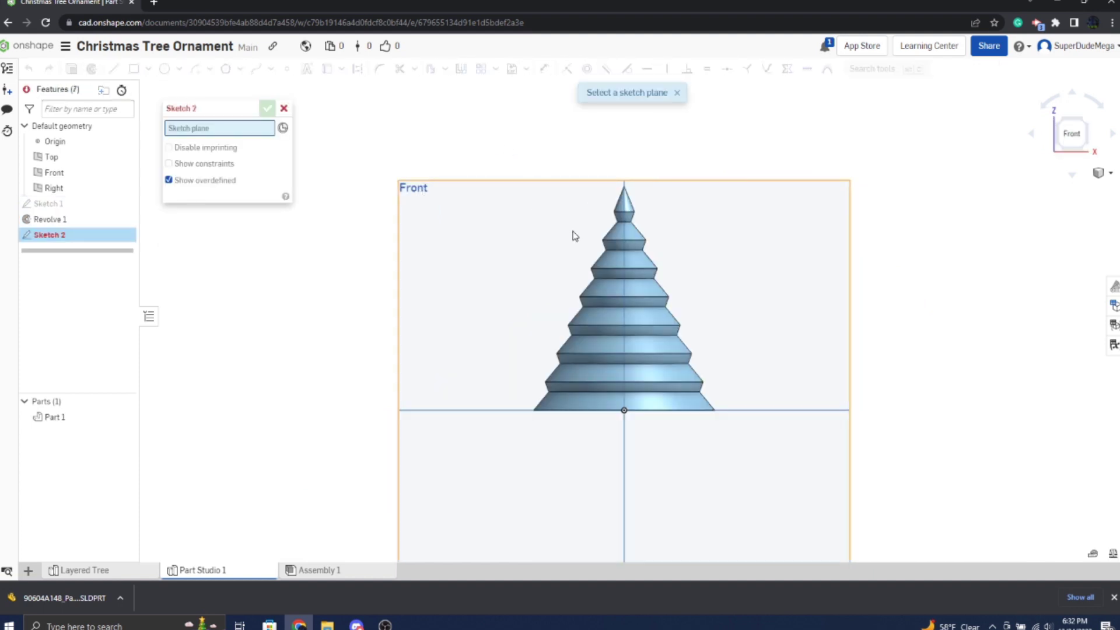
Start a sketch on the Front plane and draw two concentric circles centred on the tree tip.
left_click(563, 206)
scroll(588, 209, "up", 5)
key("c")
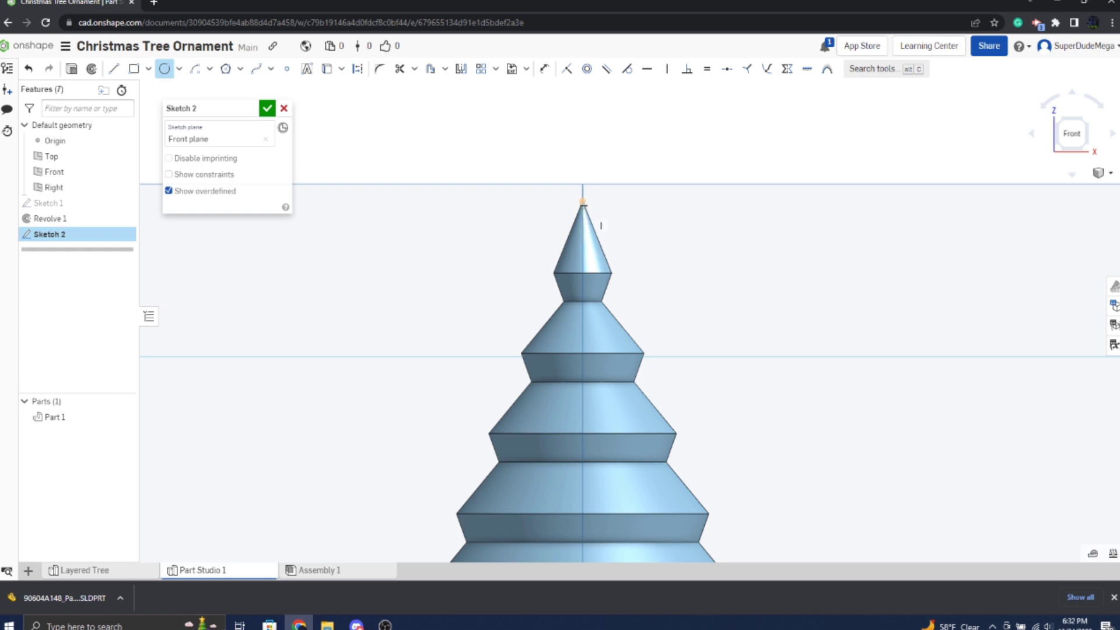
left_click(582, 201)
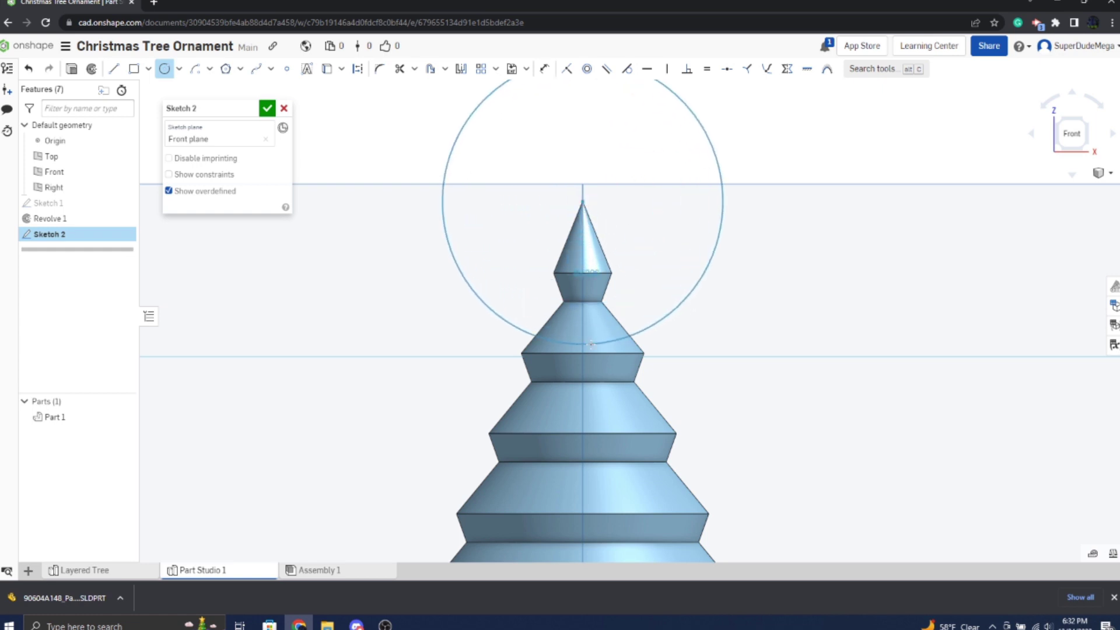
left_click(589, 344)
left_click(583, 201)
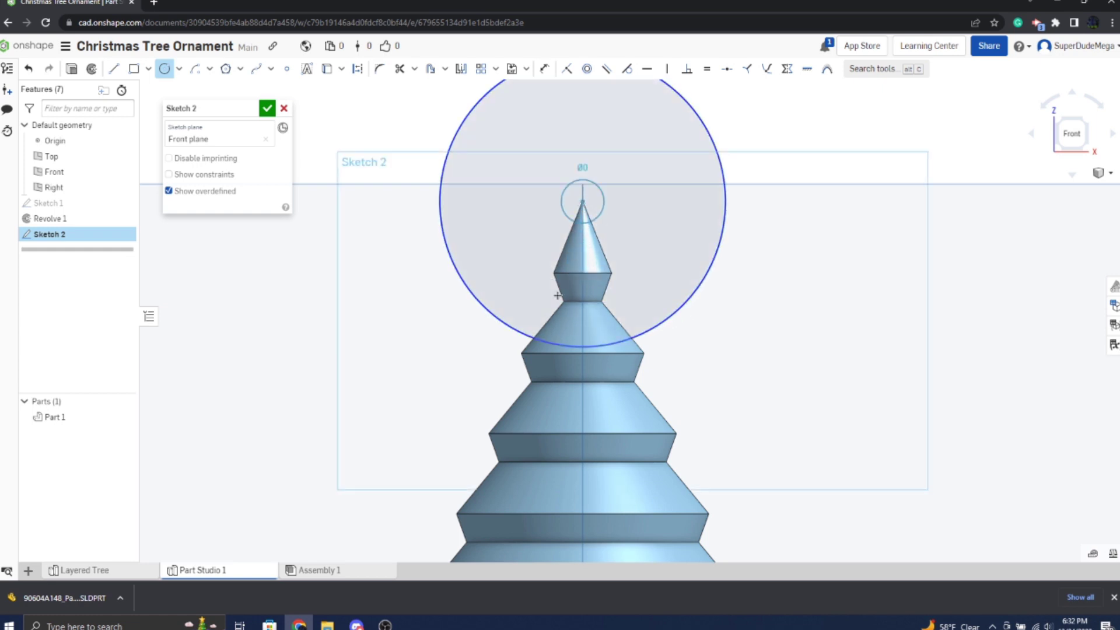
left_click(588, 370)
Dimension the 0.3 gap between the circles and give the inner circle a diameter of 1.
key("u")
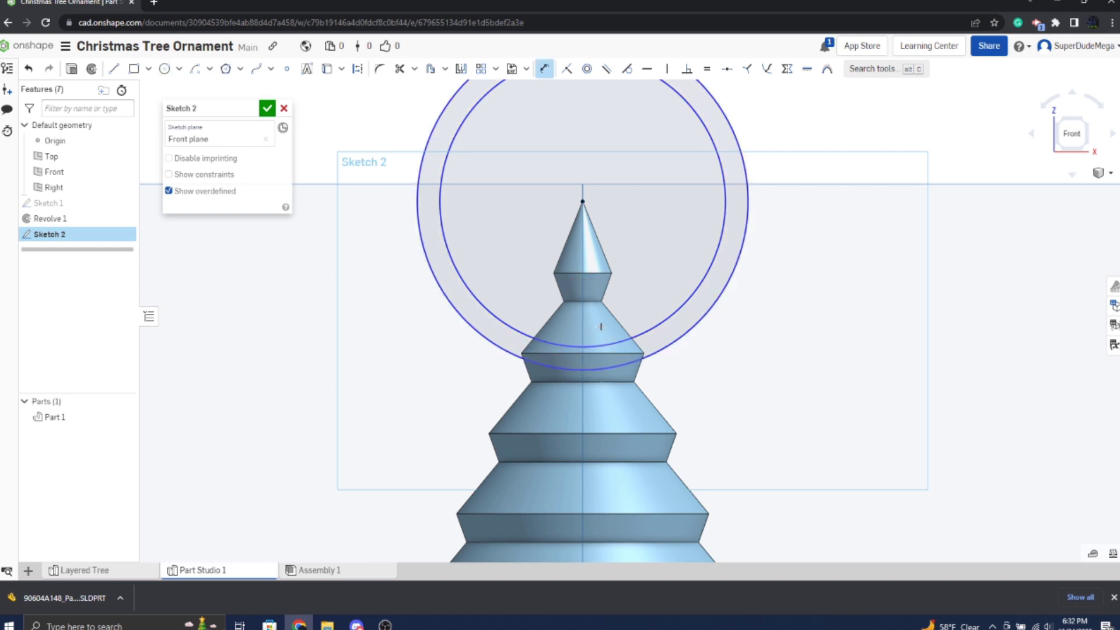
left_click(677, 311)
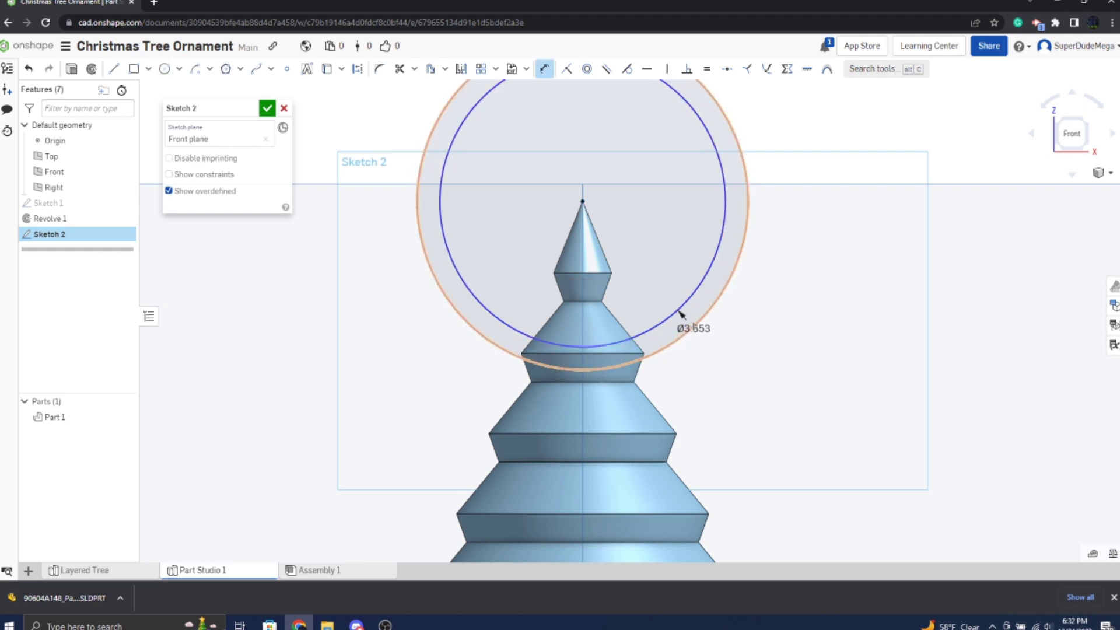
left_click(691, 328)
left_click(788, 274)
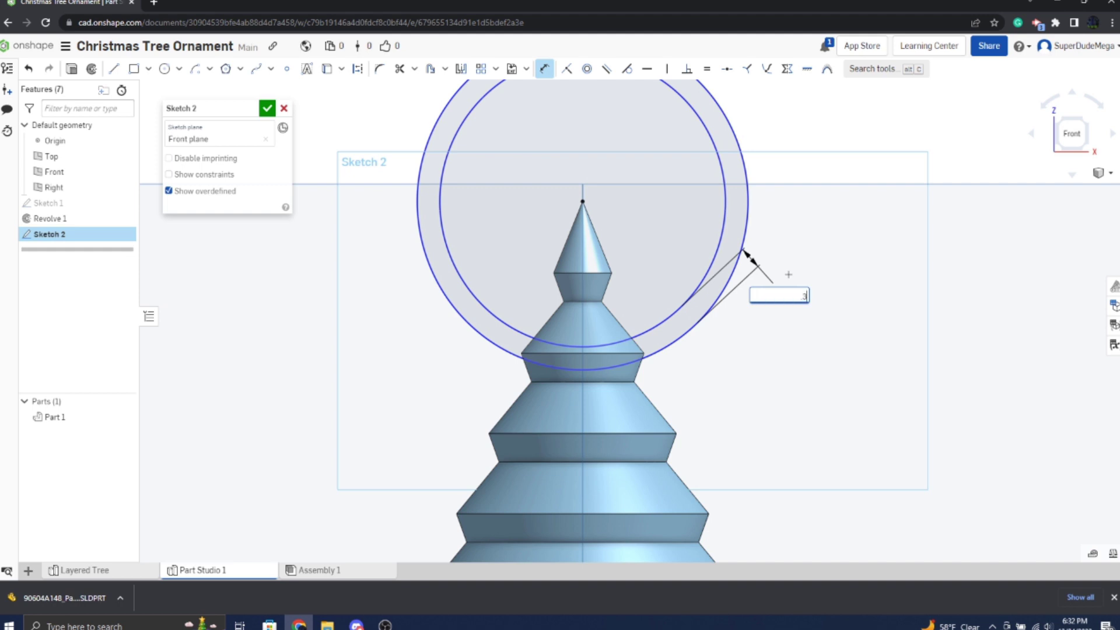
type(".3")
key("Return")
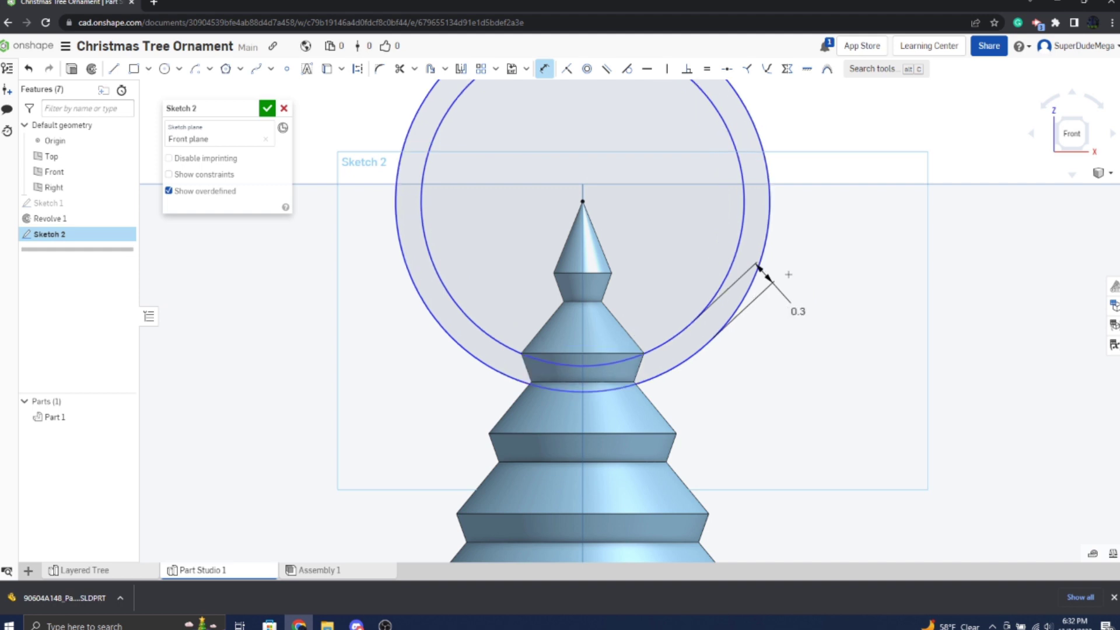
left_click(701, 313)
left_click(679, 255)
type("1")
key("Return")
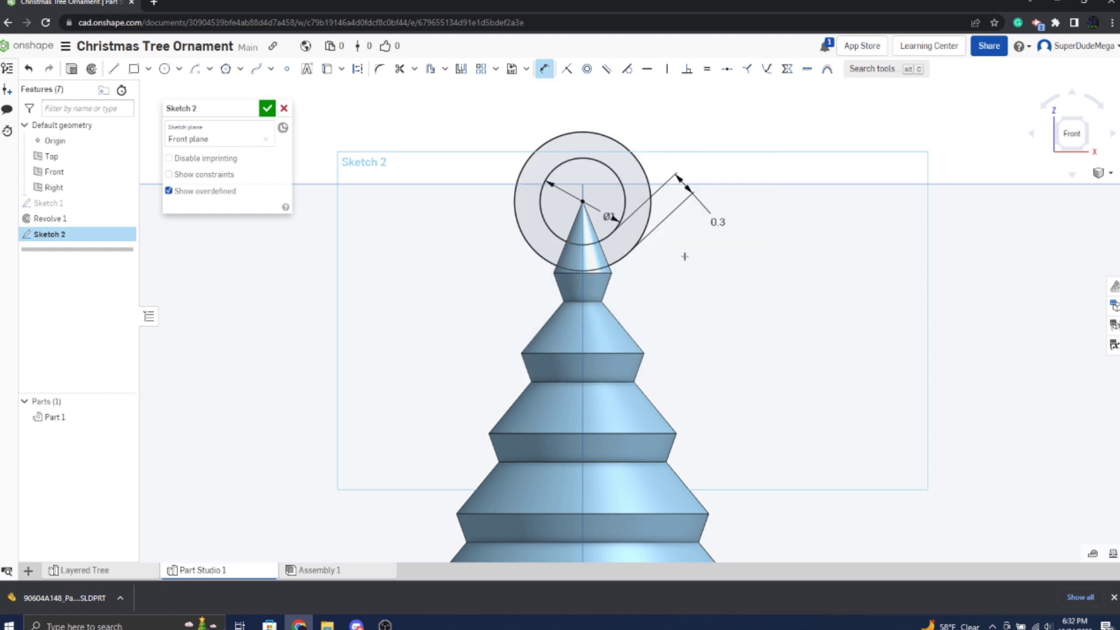
key("Escape")
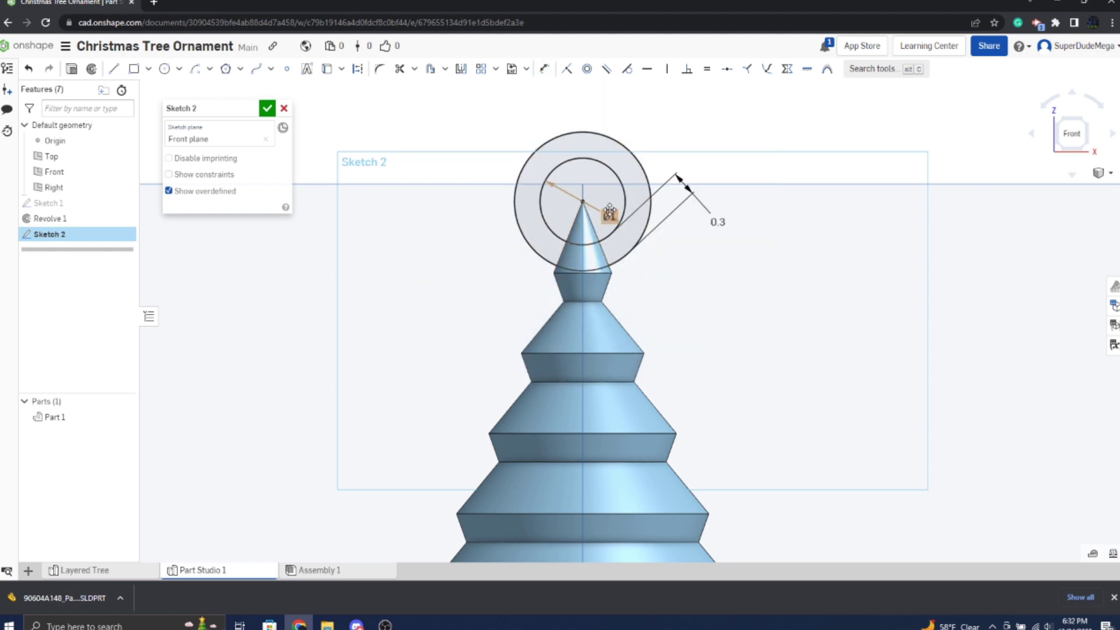
Change the inner circle's diameter to 3, then 2.5, and finish the sketch.
double_click(608, 213)
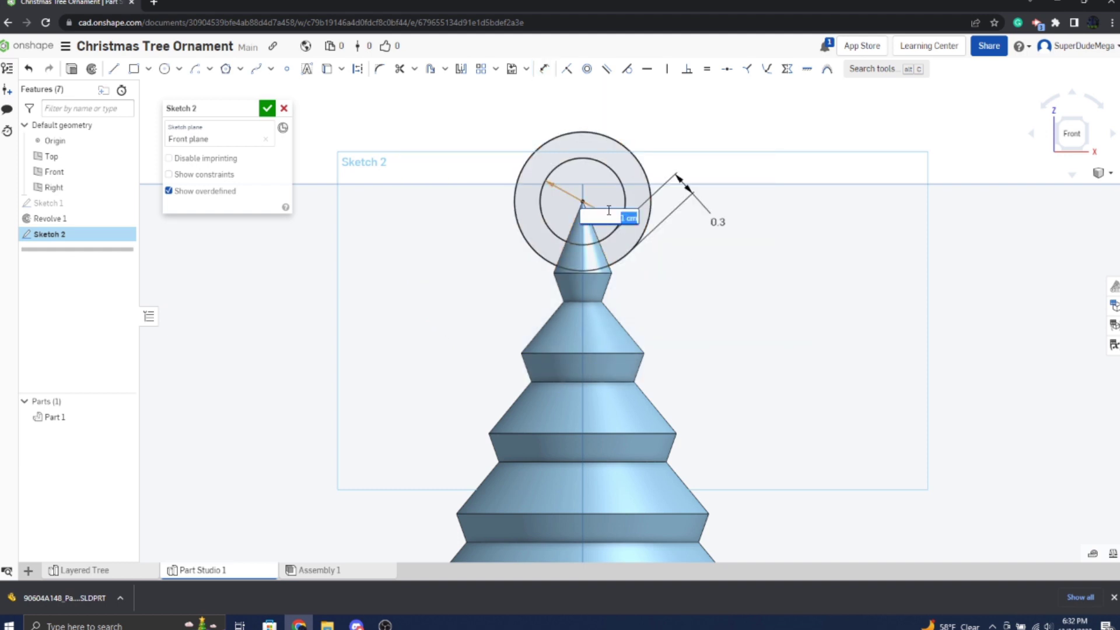
type("3")
key("Return")
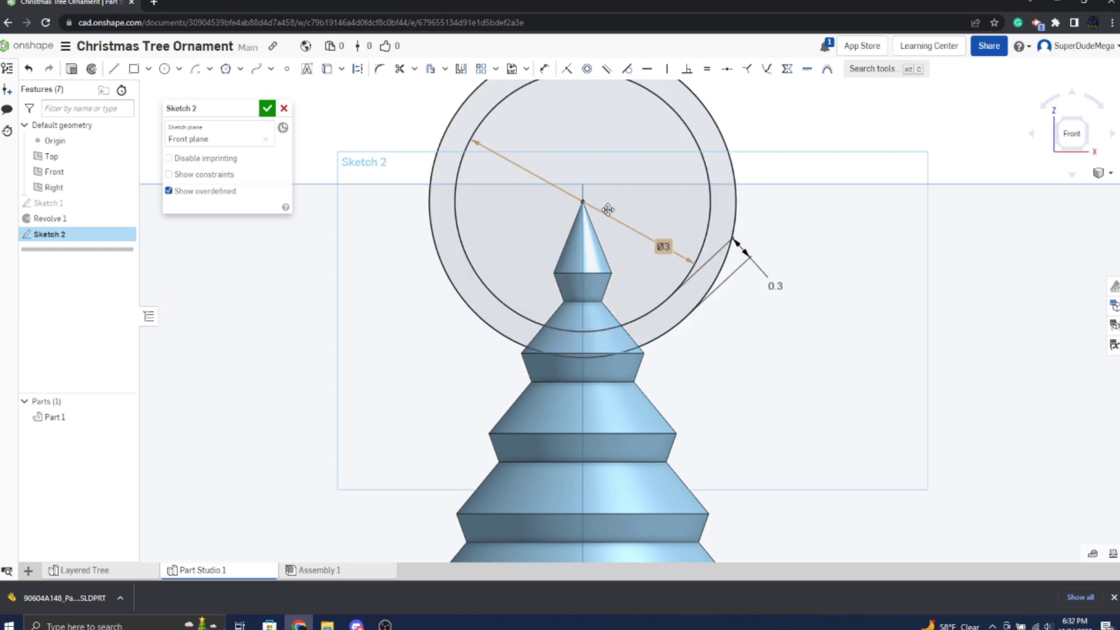
double_click(659, 249)
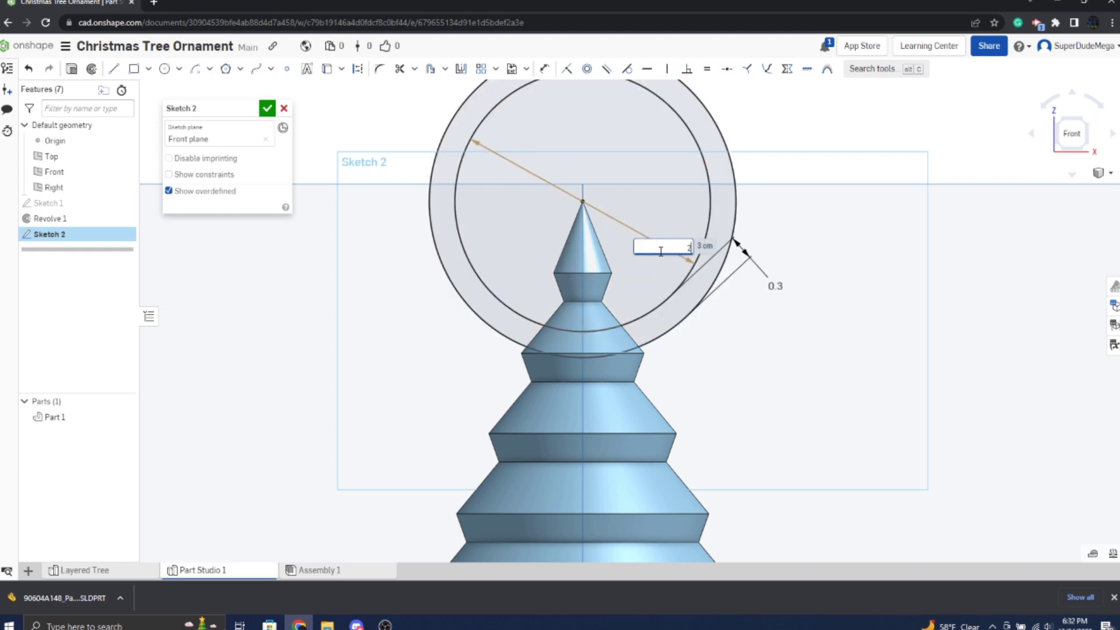
type("2.5")
key("Return")
middle_click_drag(595, 277, 604, 345)
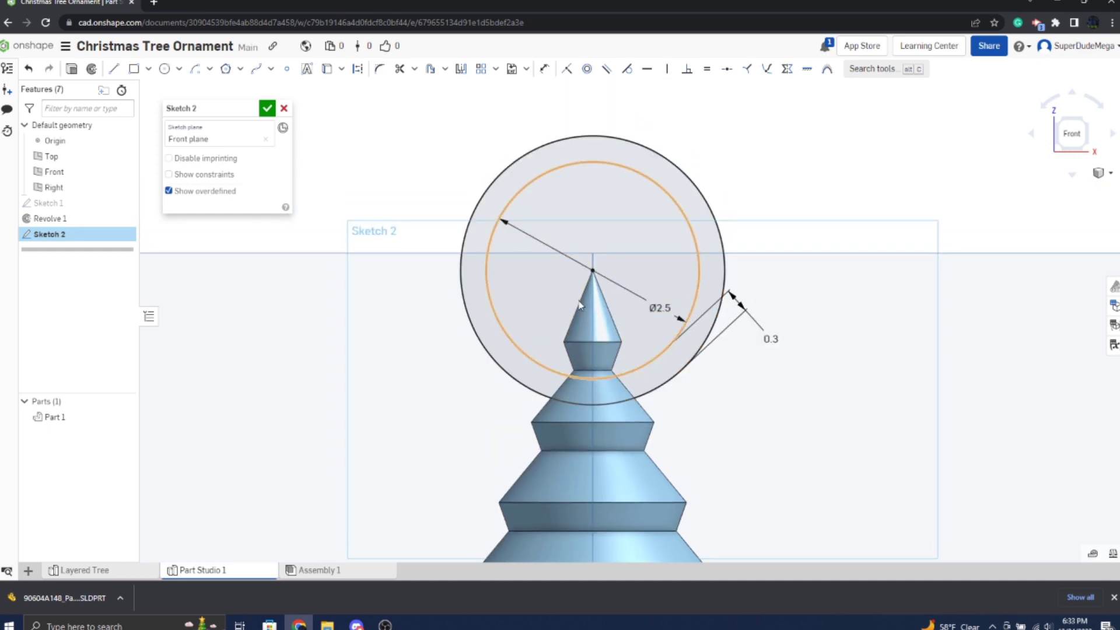
middle_click_drag(661, 316, 640, 305)
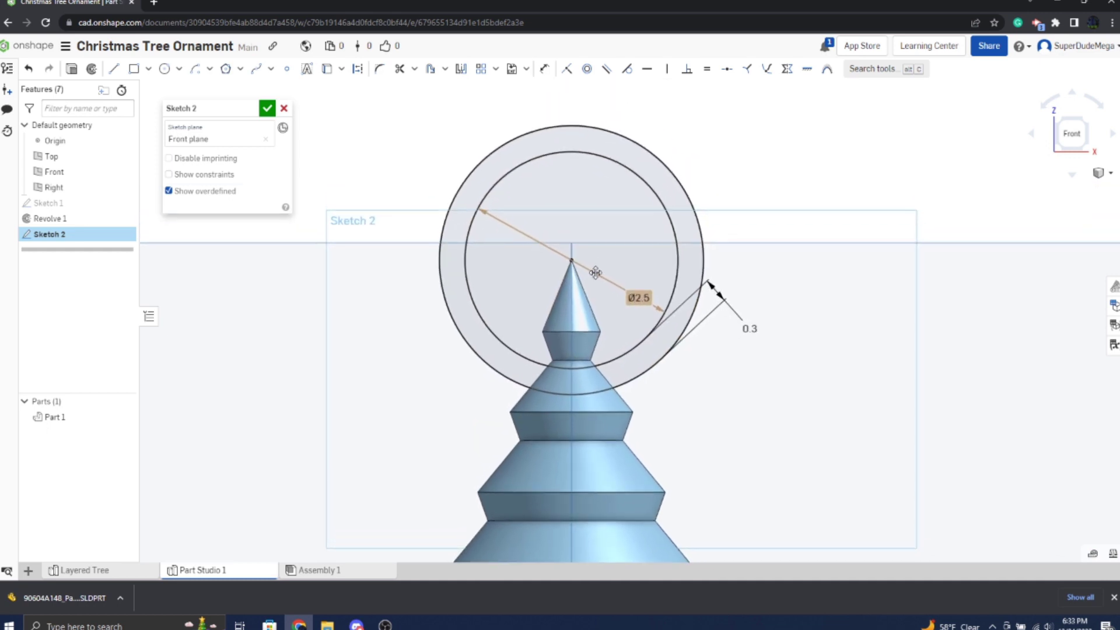
left_click(268, 109)
Extrude the ring between the circles symmetrically with depth 1 into a loop on the tree tip.
left_click(123, 69)
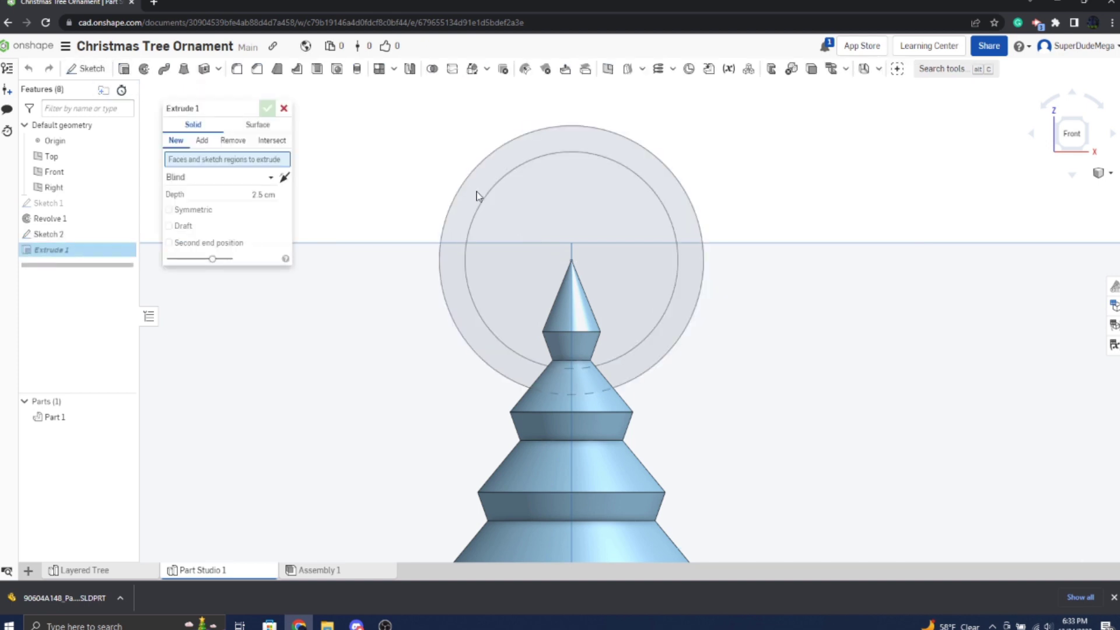
left_click(478, 191)
right_click_drag(562, 211, 496, 233)
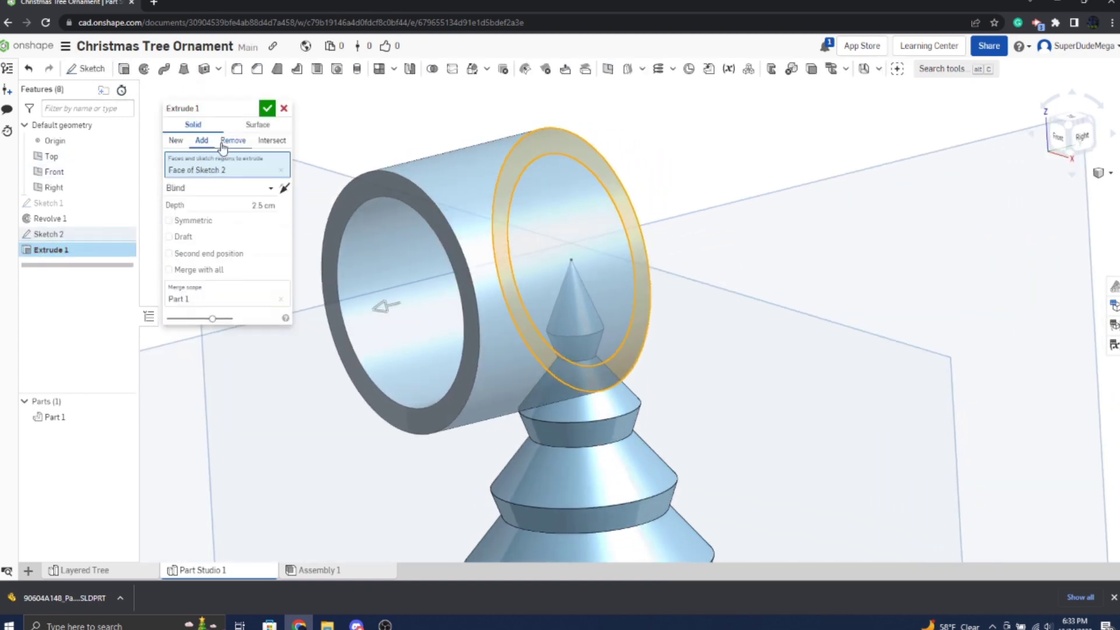
left_click(175, 221)
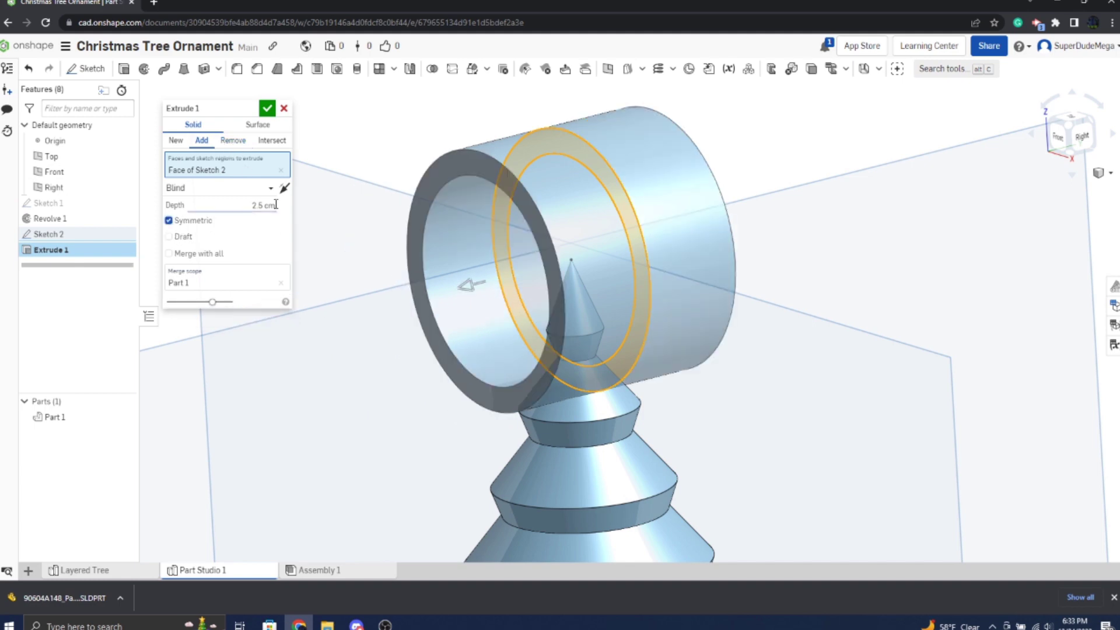
type("1")
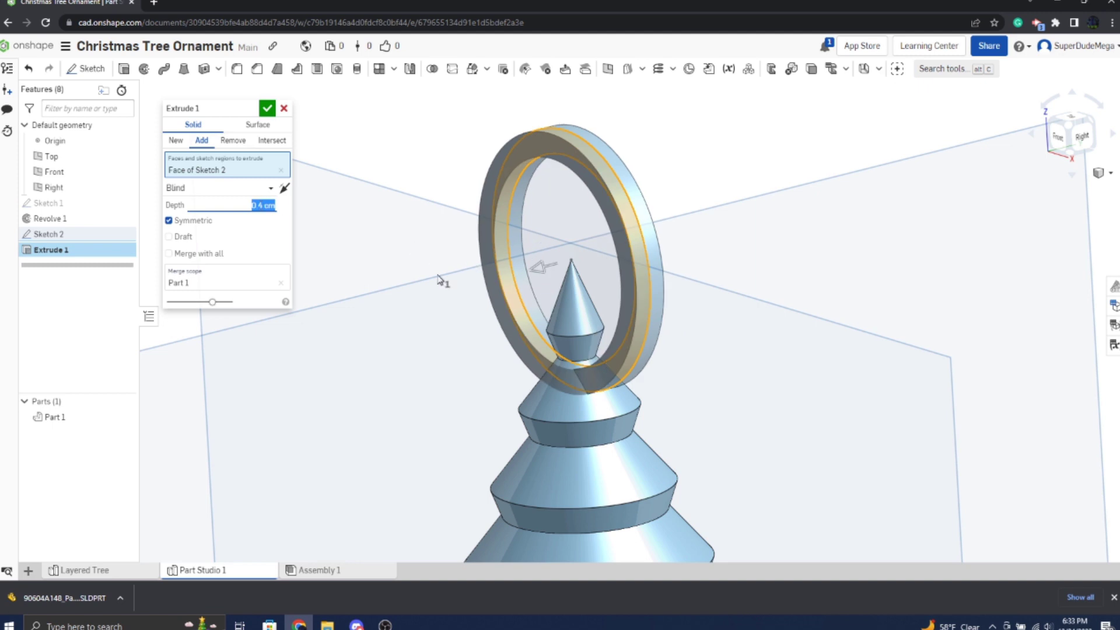
right_click_drag(447, 286, 418, 292)
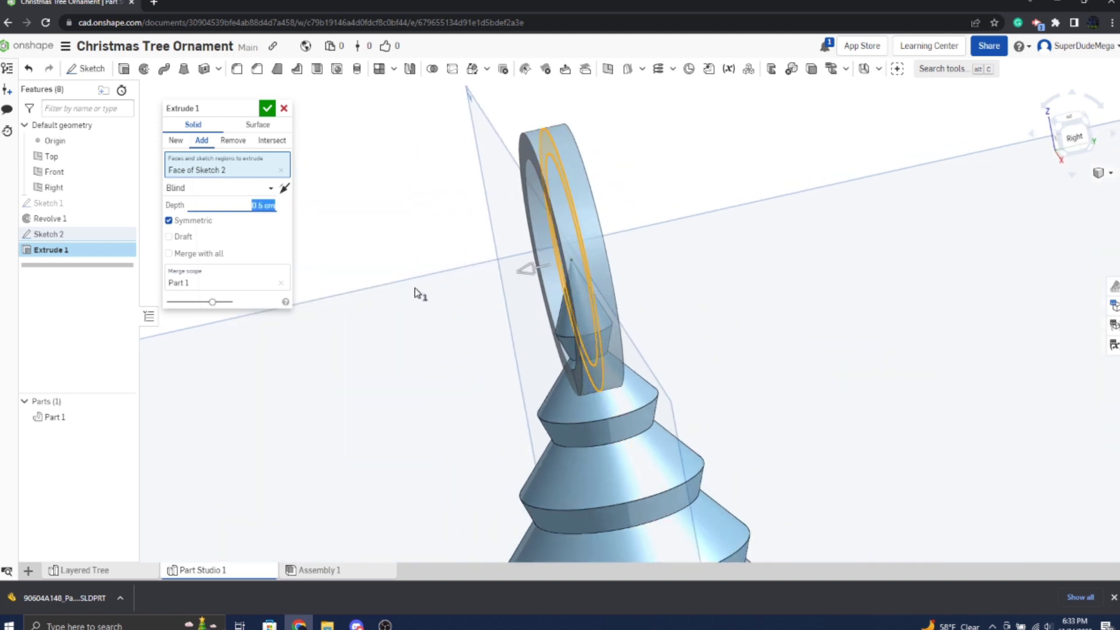
right_click_drag(488, 299, 645, 250)
key("Return")
scroll(645, 207, "down", 3)
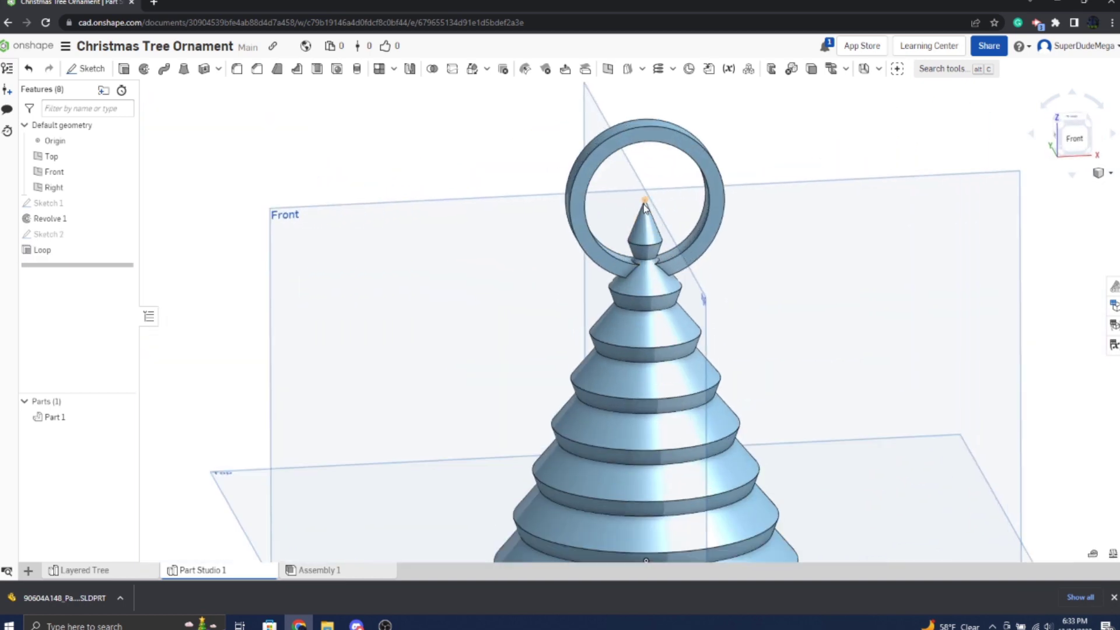
scroll(645, 207, "up", 3)
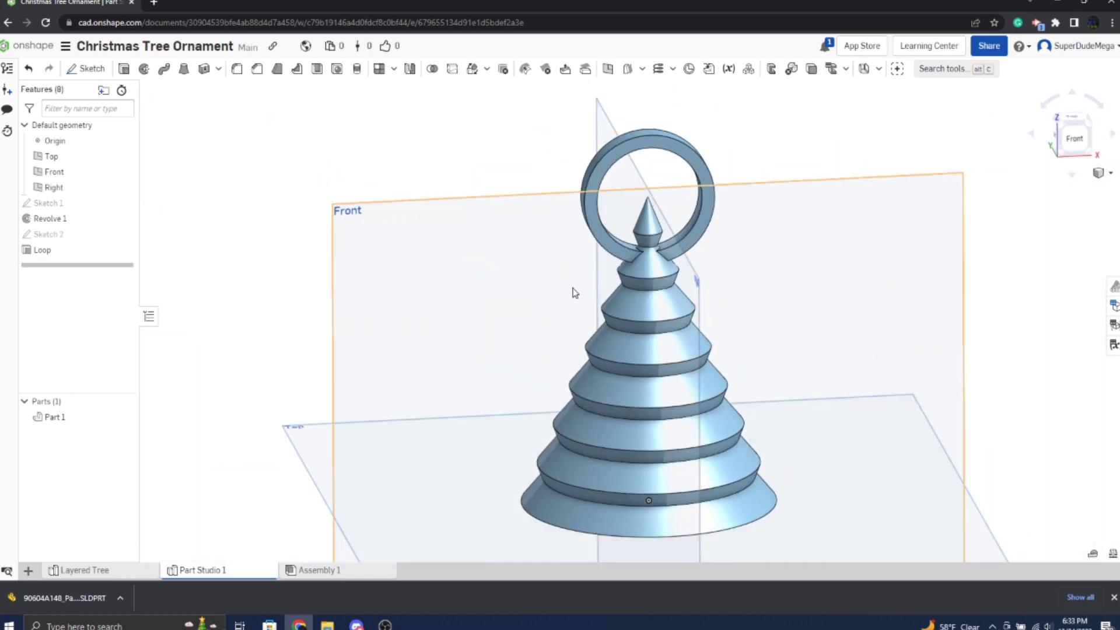